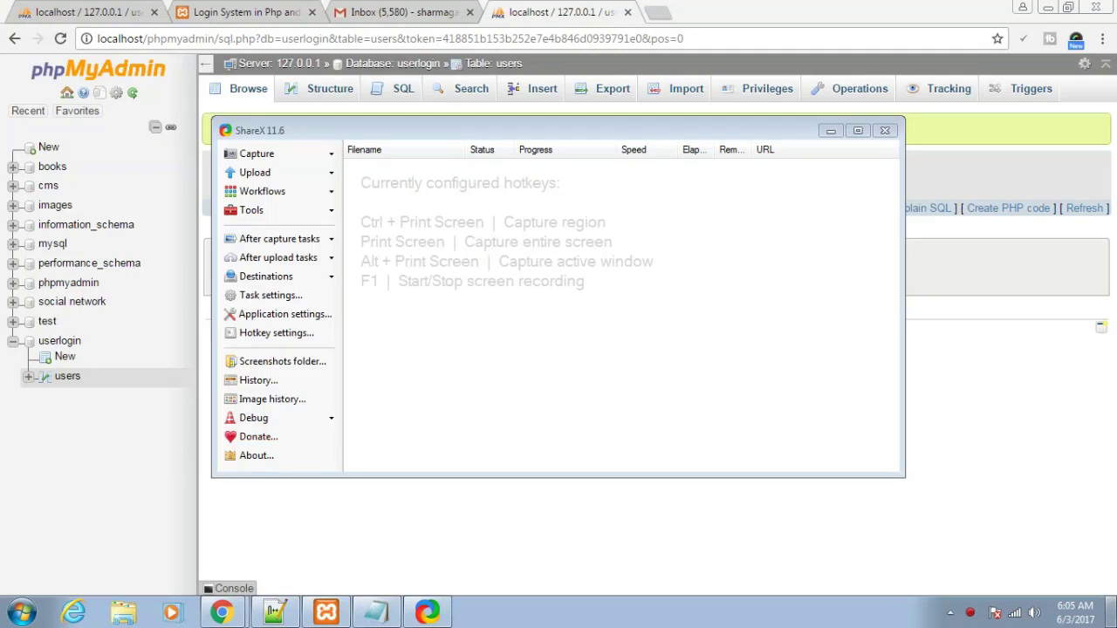
- Minimize ShareX to reveal the empty users table result, then bring up the Notepad project notes
left_click(832, 133)
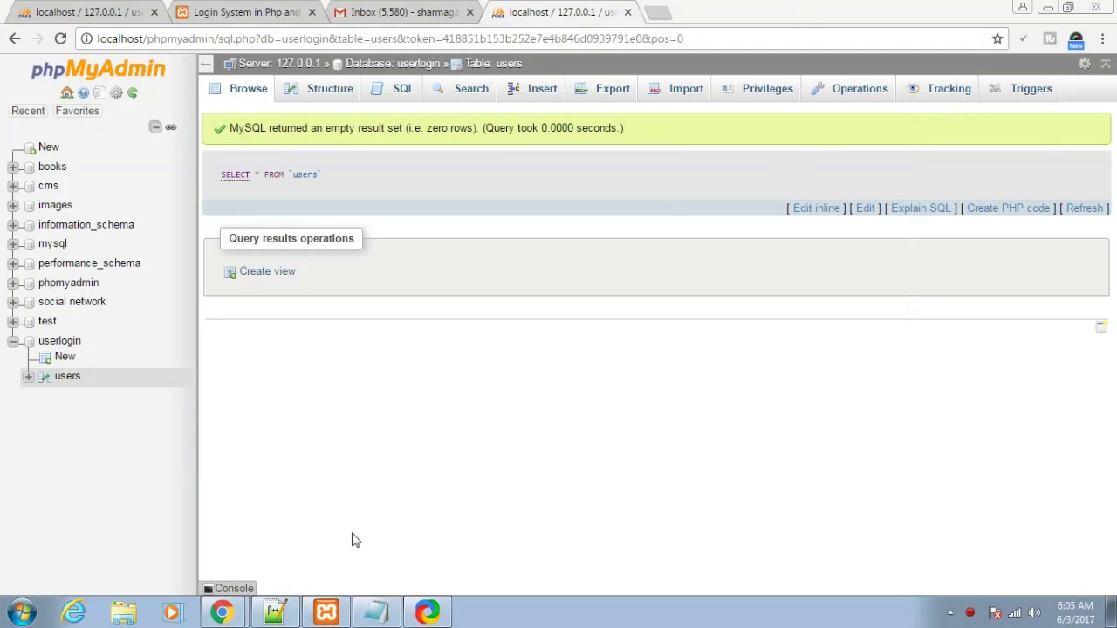
left_click(376, 613)
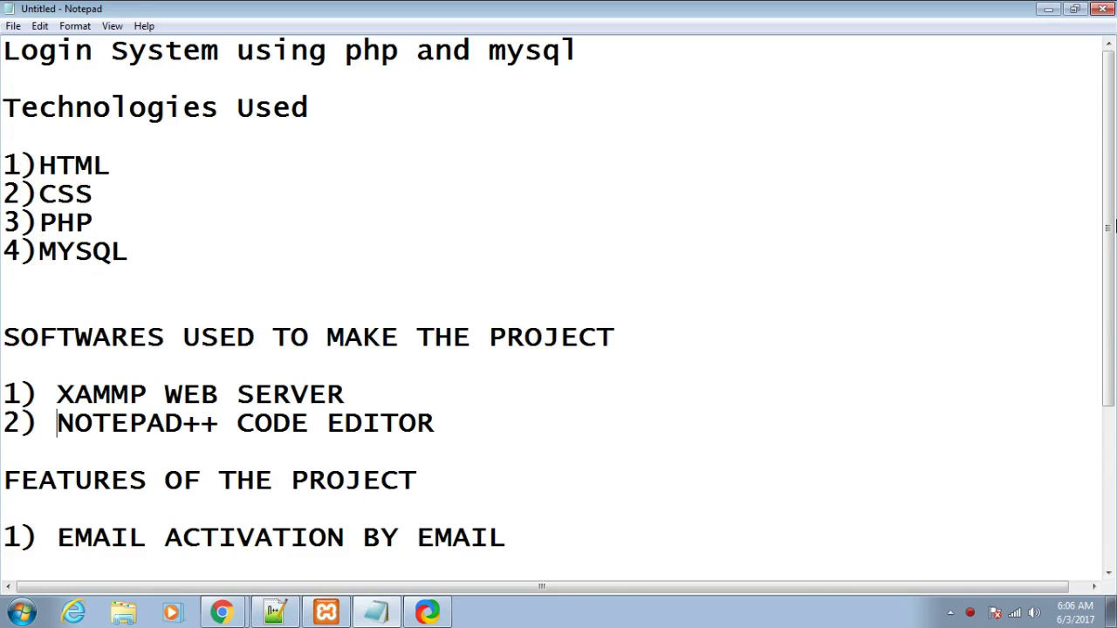
- Scroll the Notepad notes down to the four-item features list and bring XAMPP Control Panel forward
left_click_drag(1114, 228, 1115, 288)
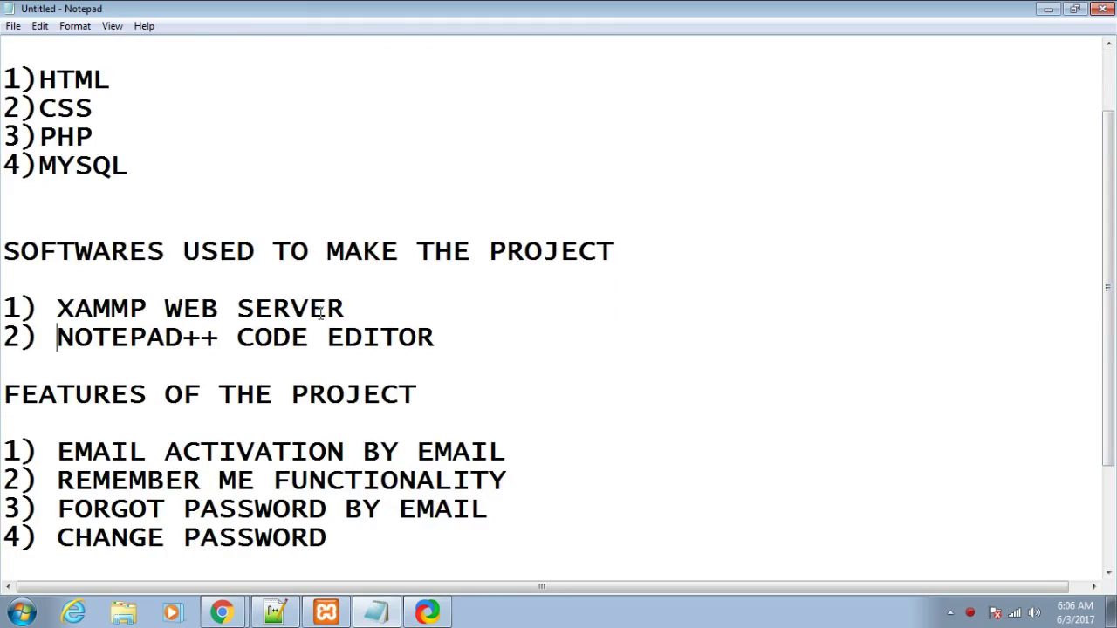
left_click(325, 611)
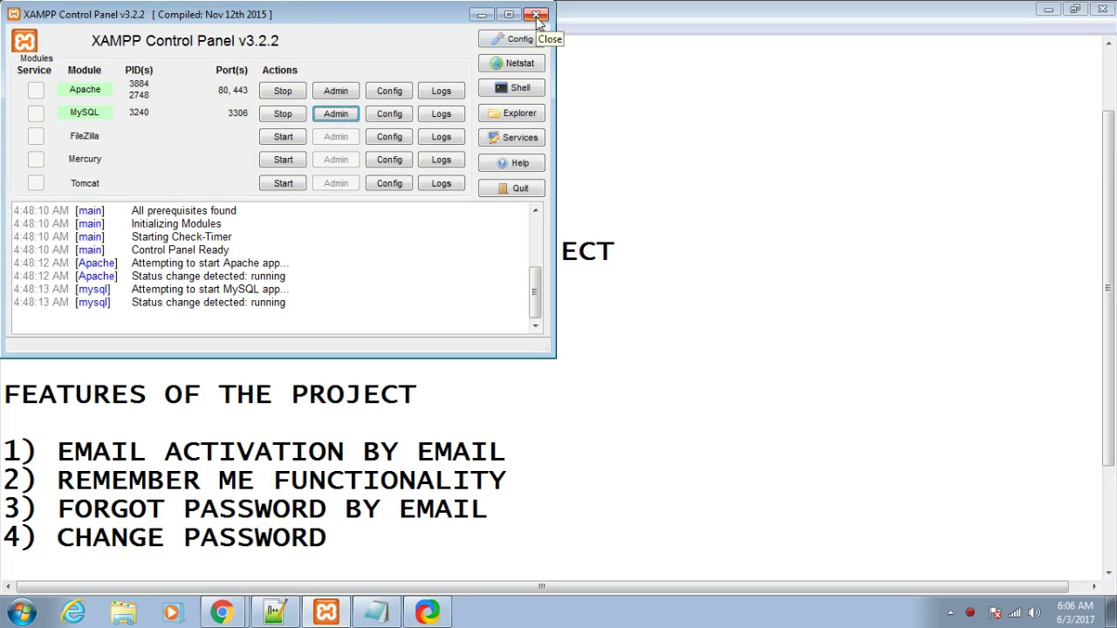
- Minimize the XAMPP Control Panel, with Apache and MySQL running, to show the notes again
left_click(479, 16)
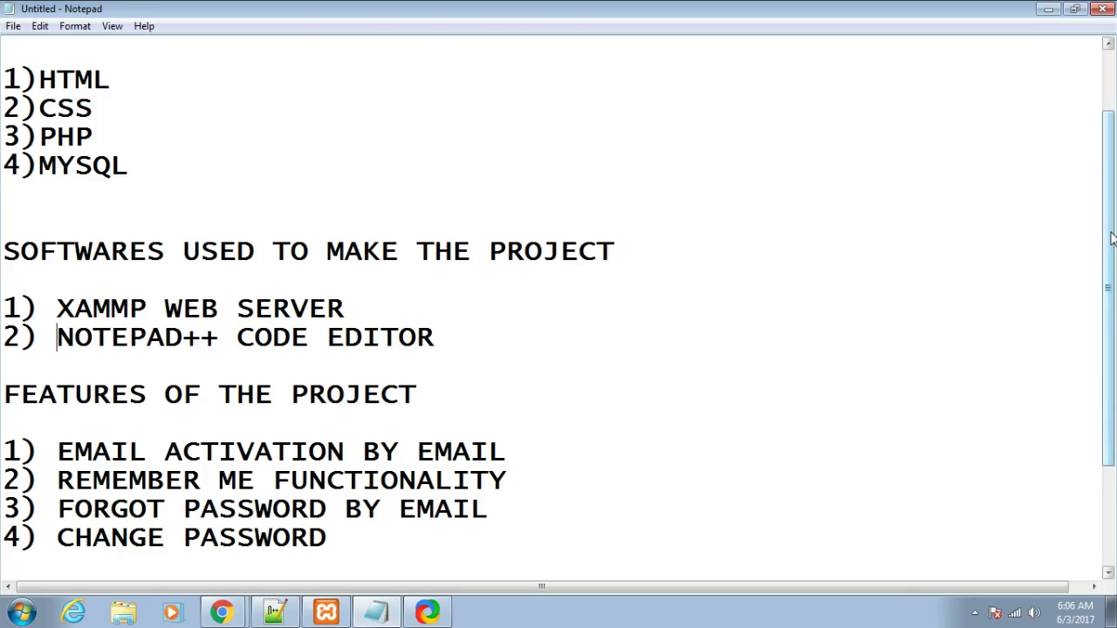
- Scroll the notes to the end, showing the DELETE ACCOUNT feature and source code lines
left_click_drag(1112, 238, 1114, 335)
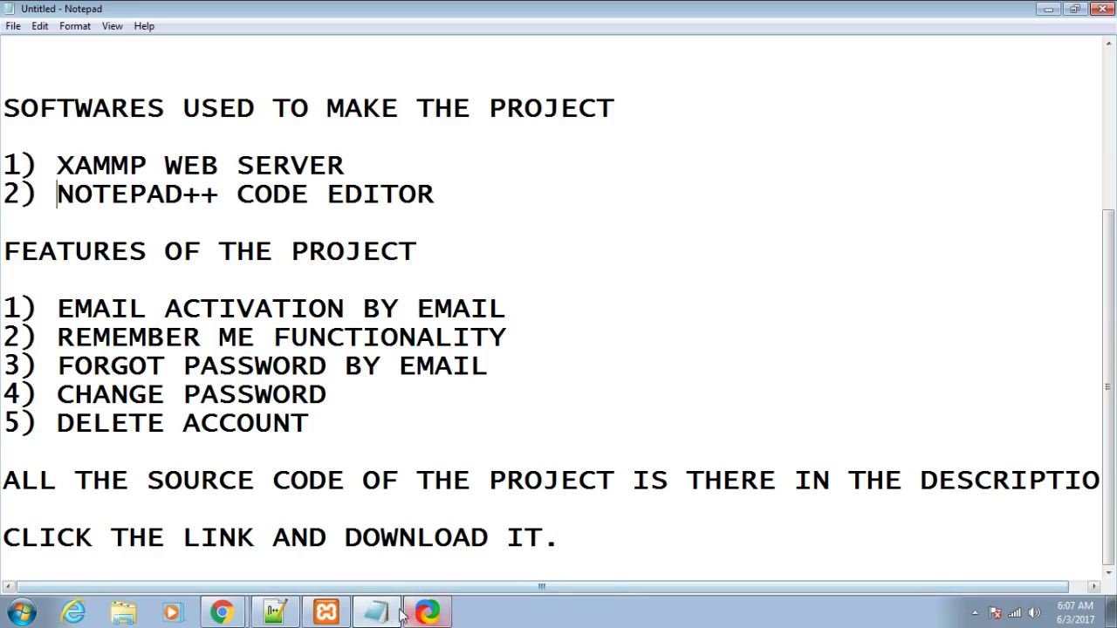
mouse_move(225, 609)
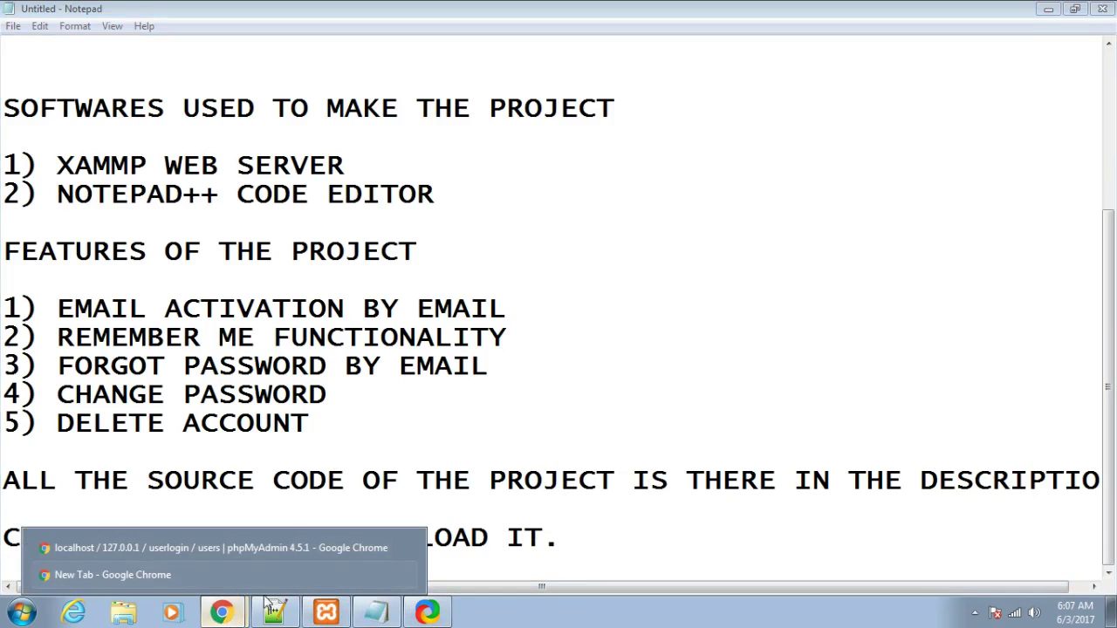
- Switch to the Chrome new-tab window and load localhost/UserLogin/index.php
left_click(214, 576)
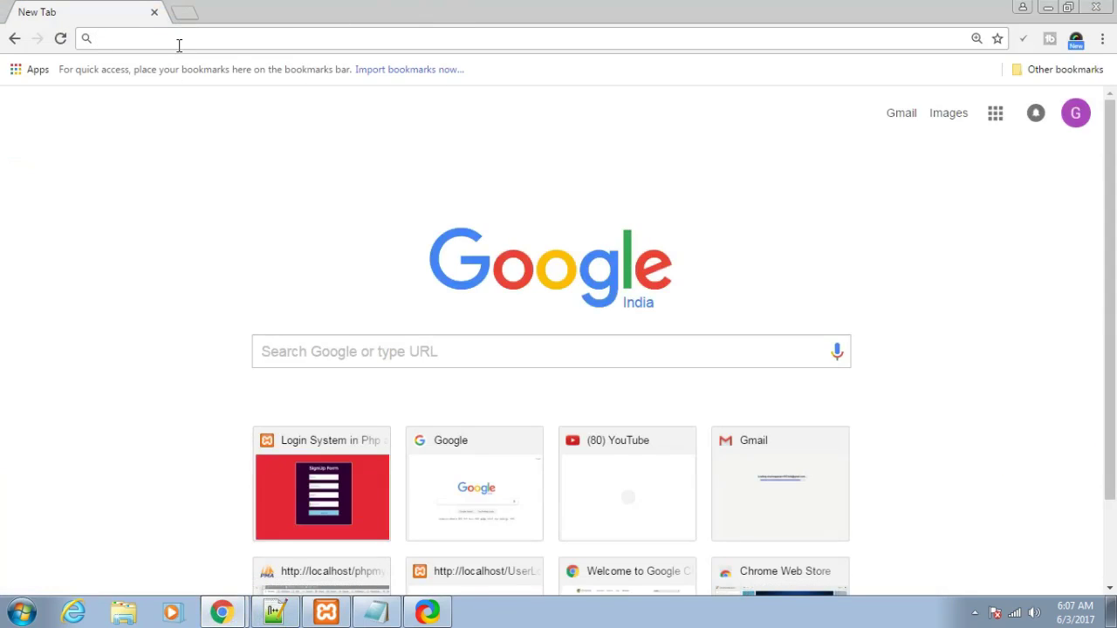
type("localhost/")
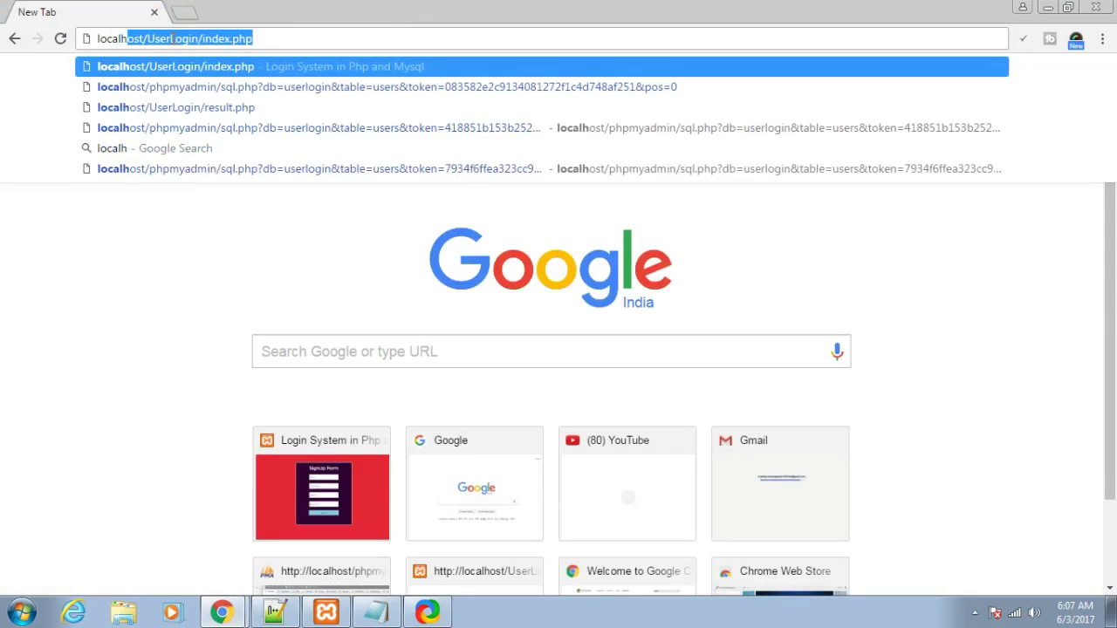
left_click(163, 70)
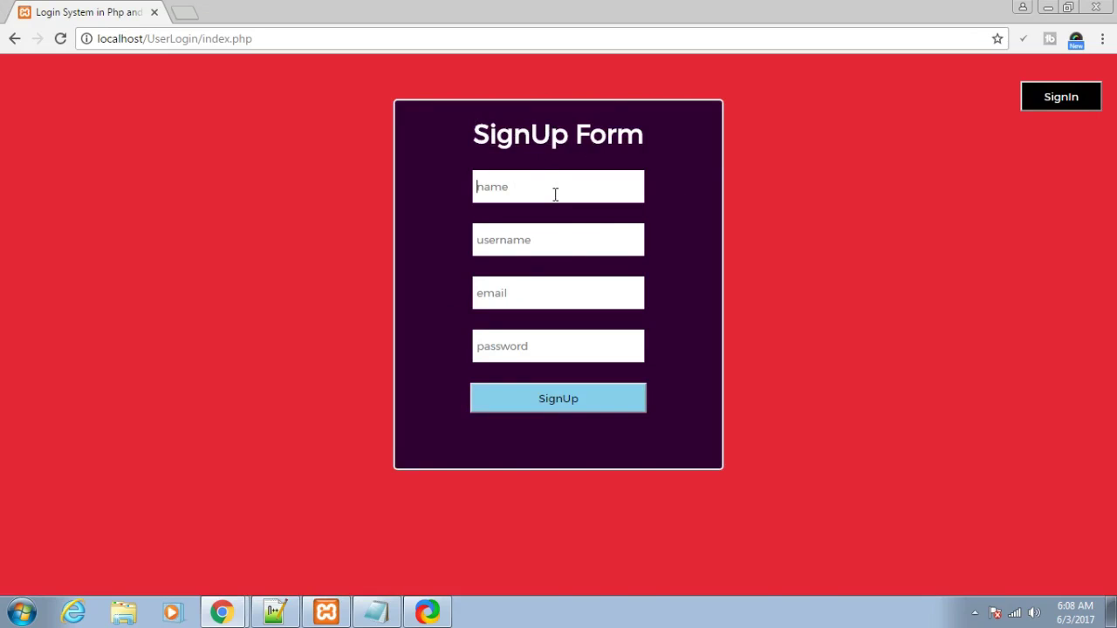
- Fill the SignUp Form with saved name, username and email plus a password, and submit it
type("Gautam")
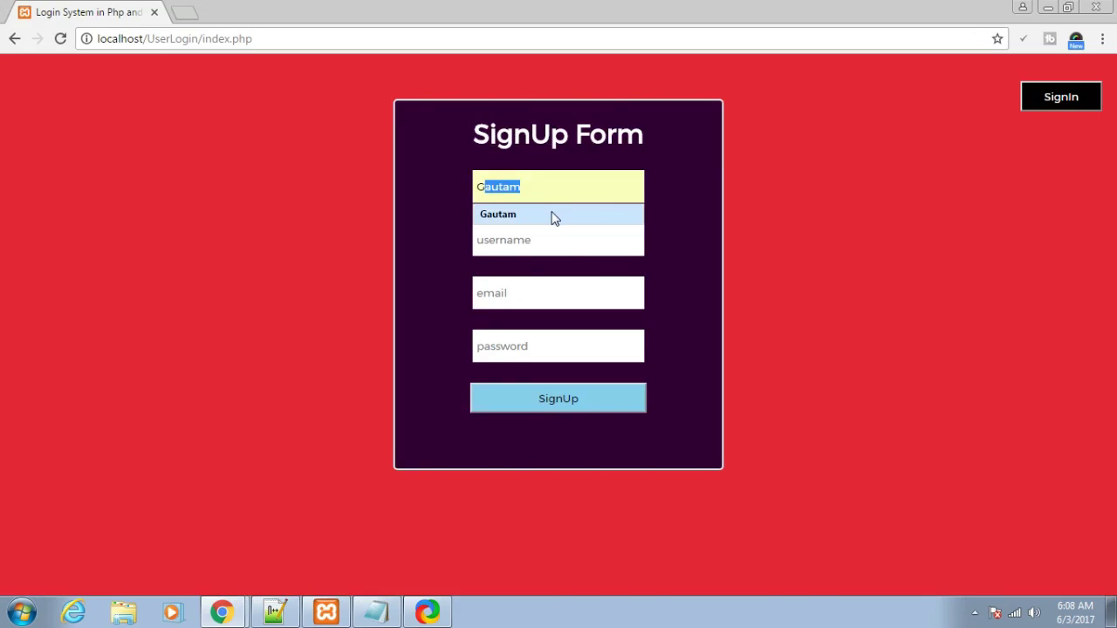
left_click(551, 214)
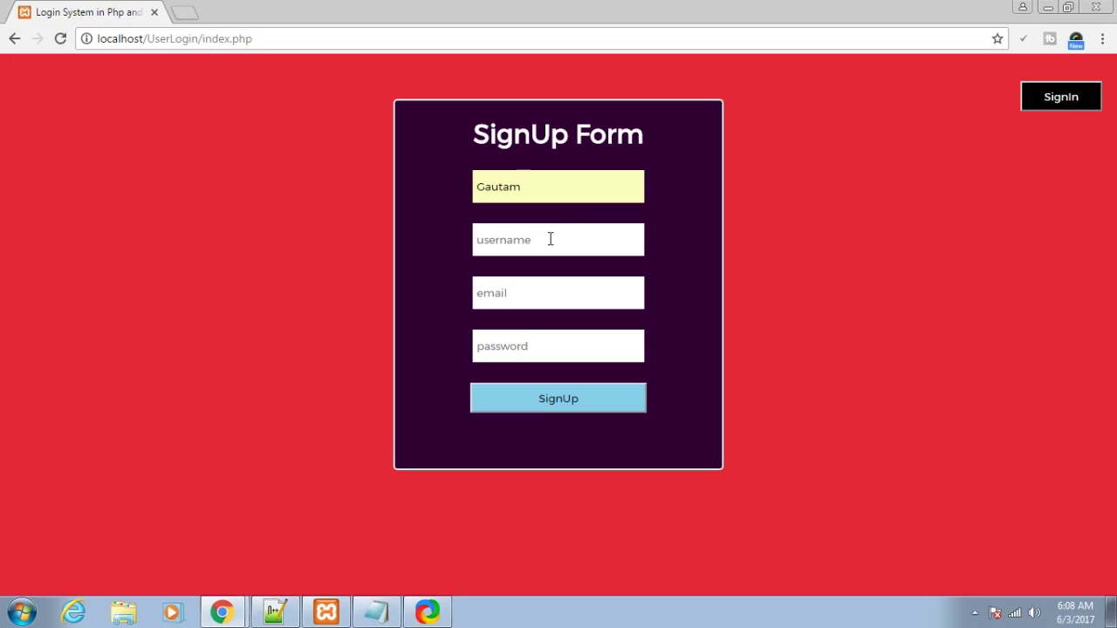
type("G")
left_click(554, 267)
left_click(551, 288)
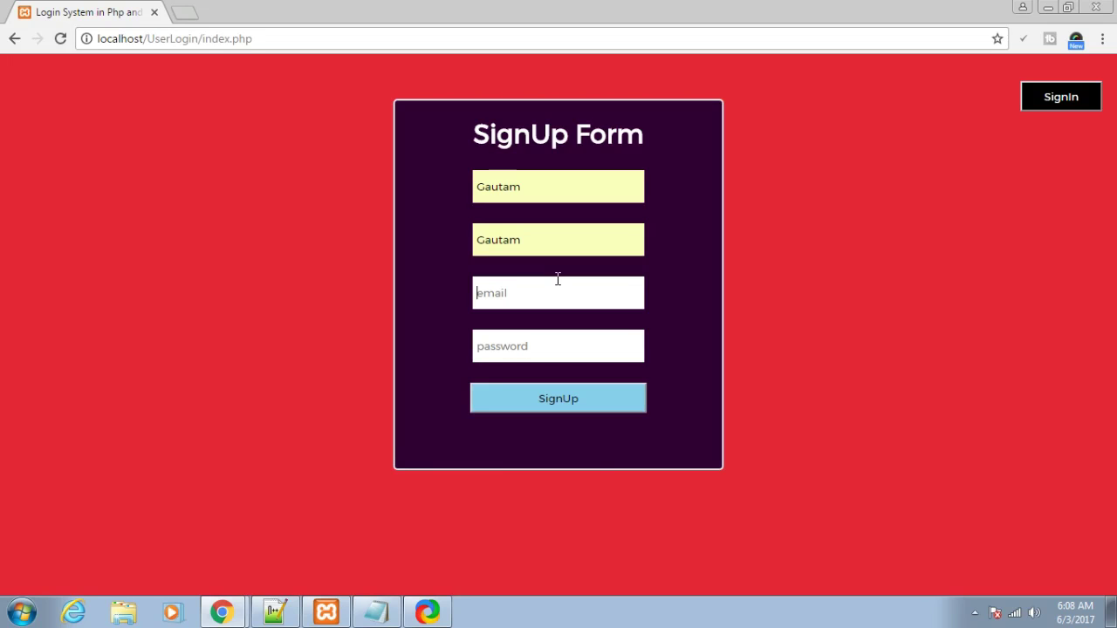
type("s")
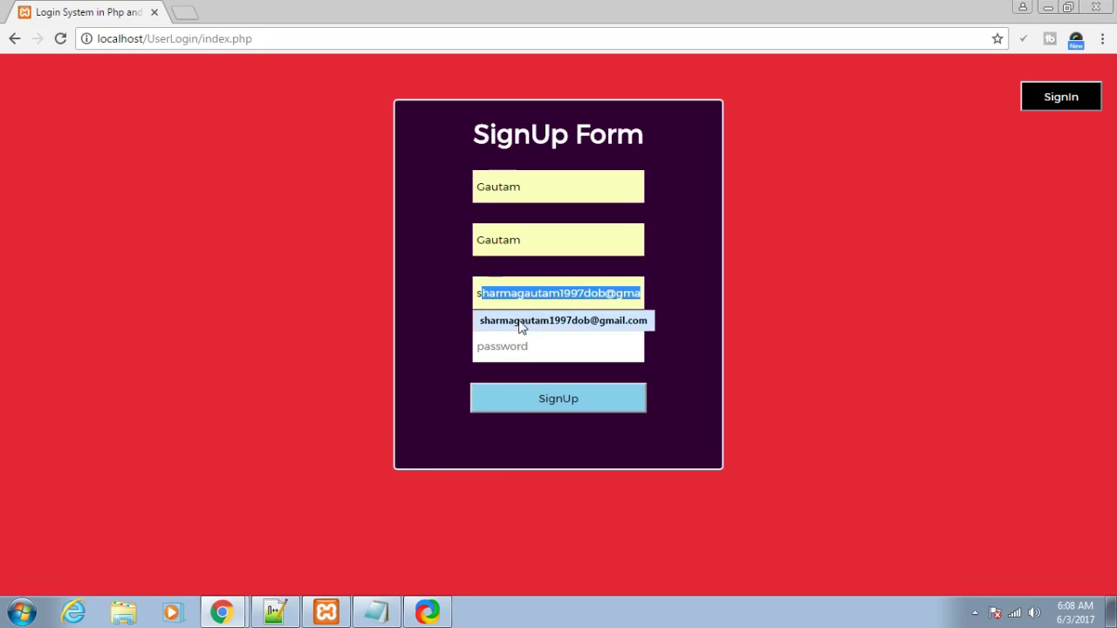
left_click(567, 323)
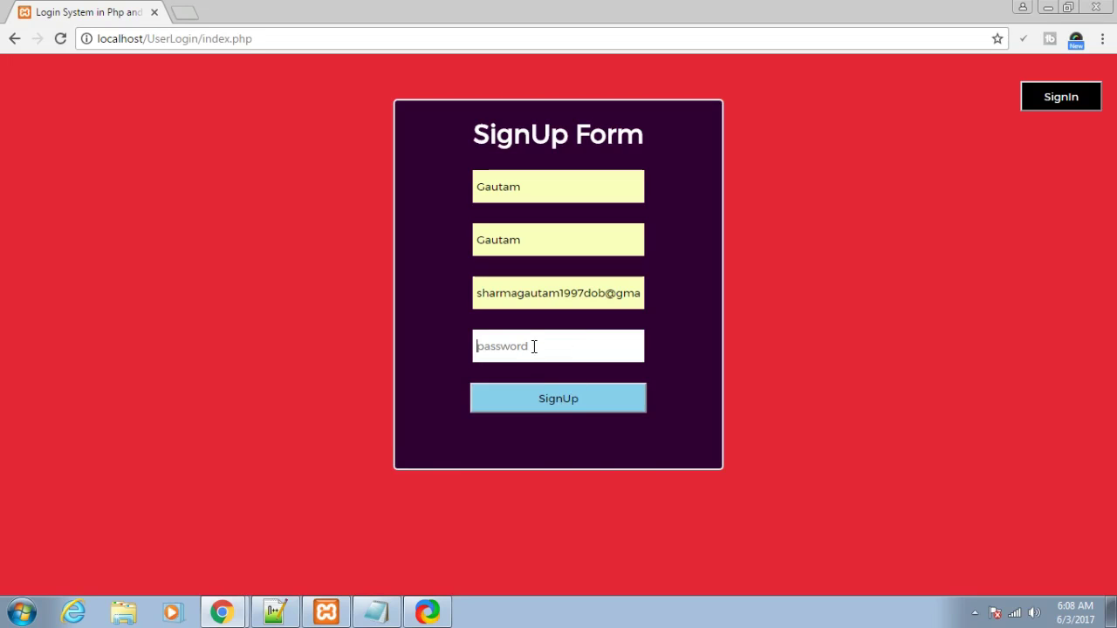
type("123456")
left_click(559, 394)
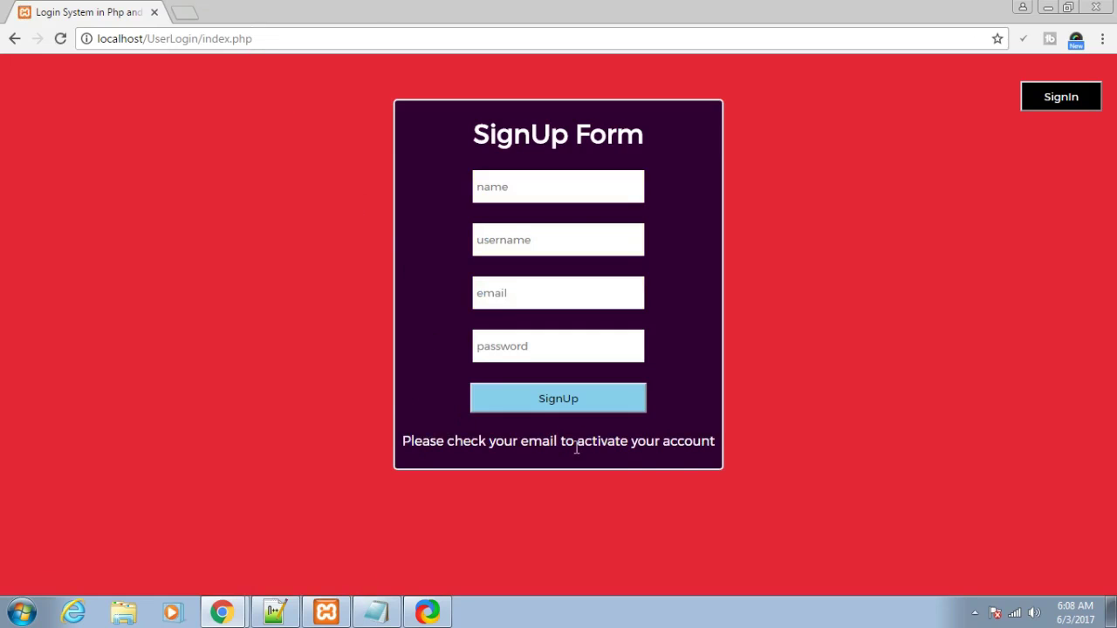
- Go to Gmail in a new tab and open the Account Confirmation Message
left_click(185, 13)
type("gmail.com")
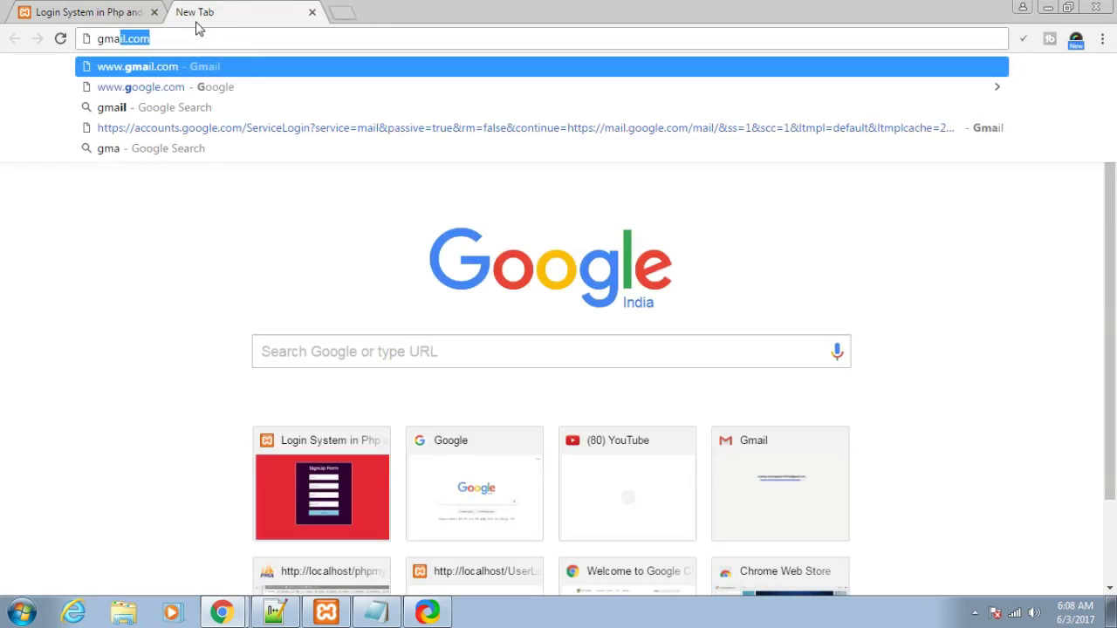
key("Return")
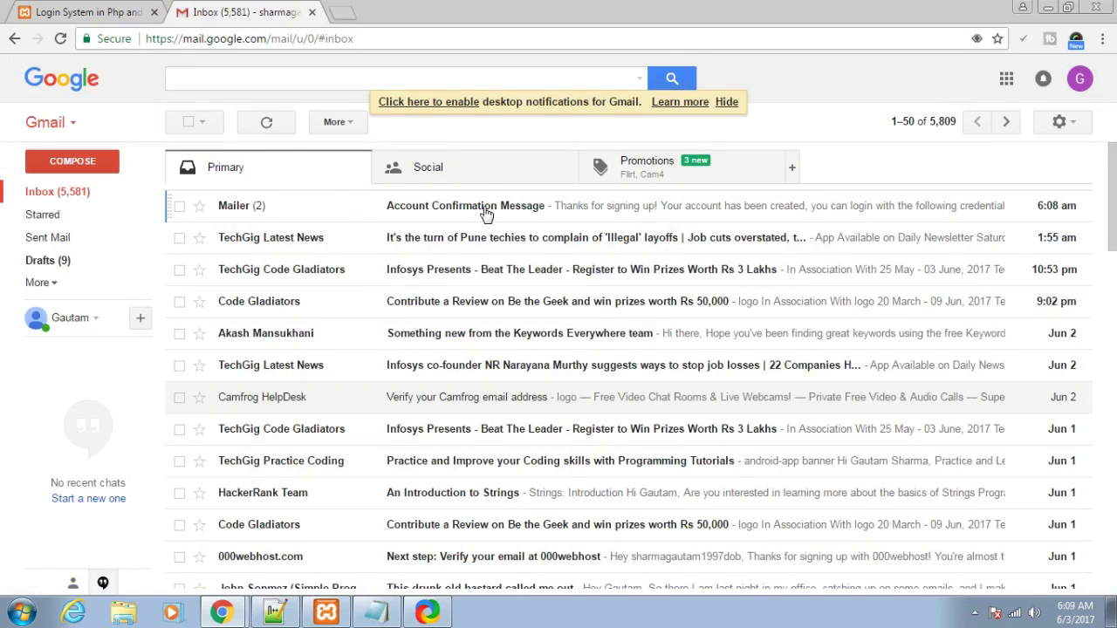
left_click(486, 209)
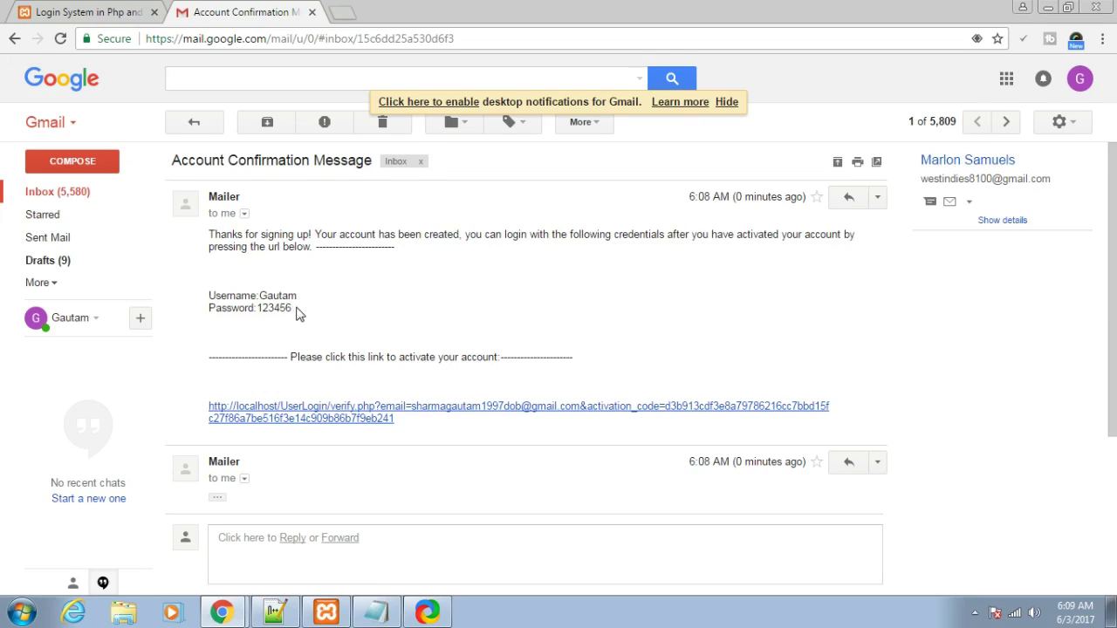
- Highlight the username and password credentials listed in the confirmation email
double_click(294, 296)
left_click(338, 288)
left_click_drag(294, 311, 208, 294)
left_click(337, 312)
- Follow the email's activation link and highlight the 'Your account has been activated' message
left_click(344, 418)
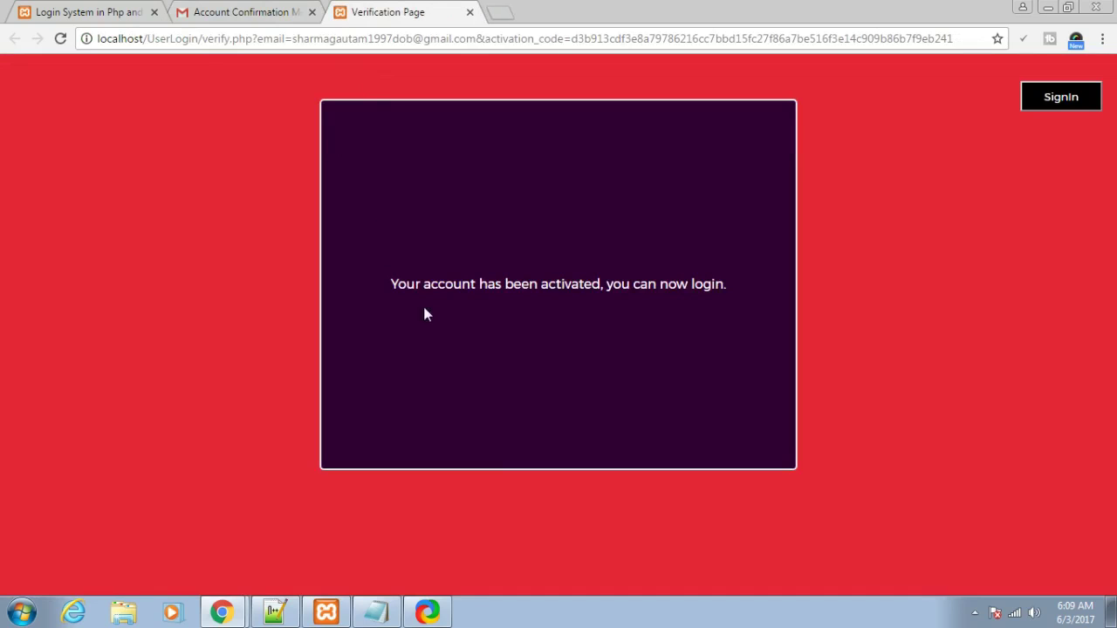
left_click_drag(389, 290, 576, 292)
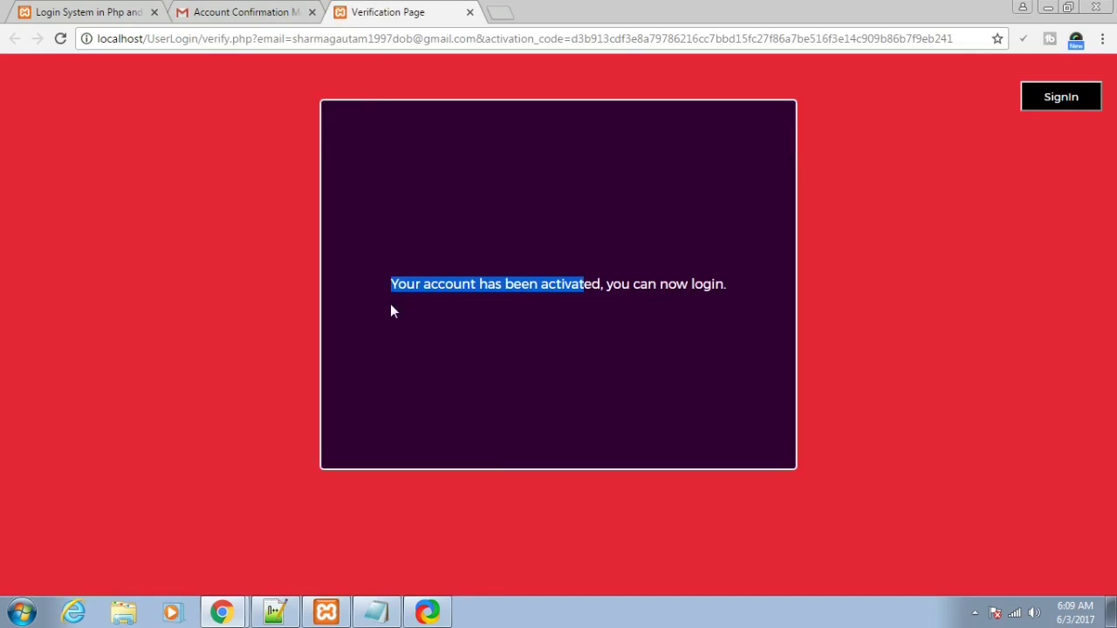
left_click(537, 279)
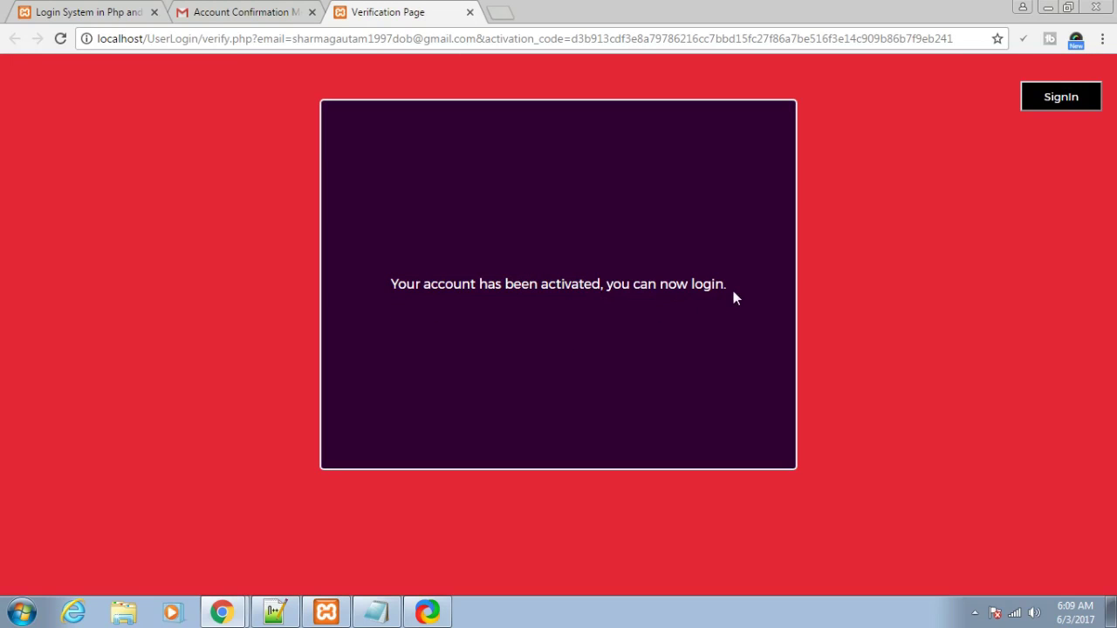
left_click_drag(733, 290, 568, 294)
left_click(689, 331)
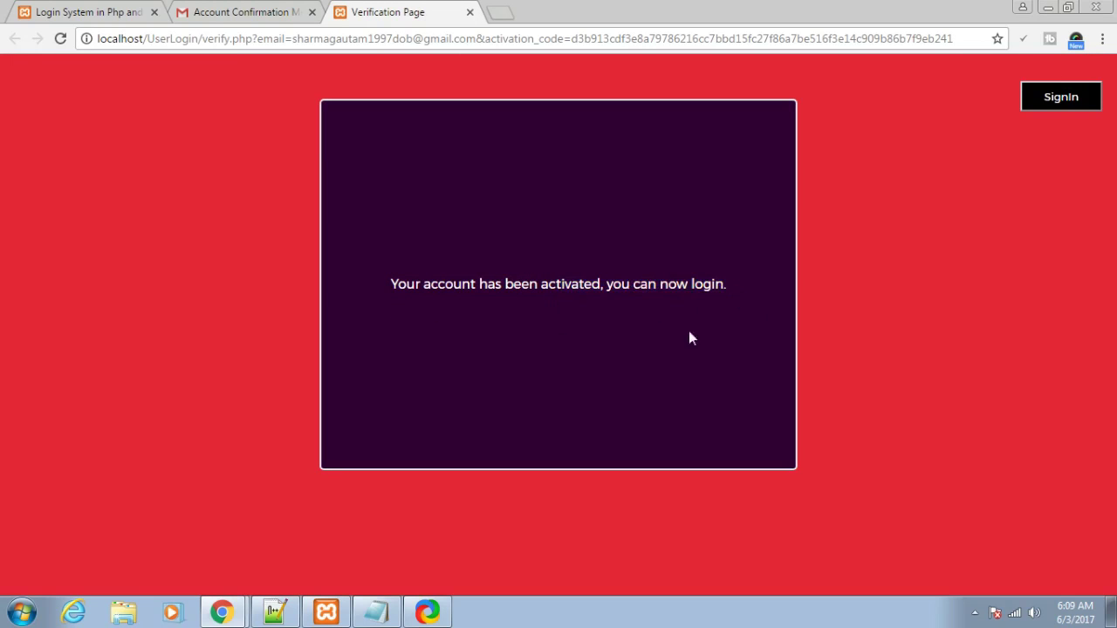
- Sign in with the saved username and the account password to reach Profile Details
left_click(1068, 98)
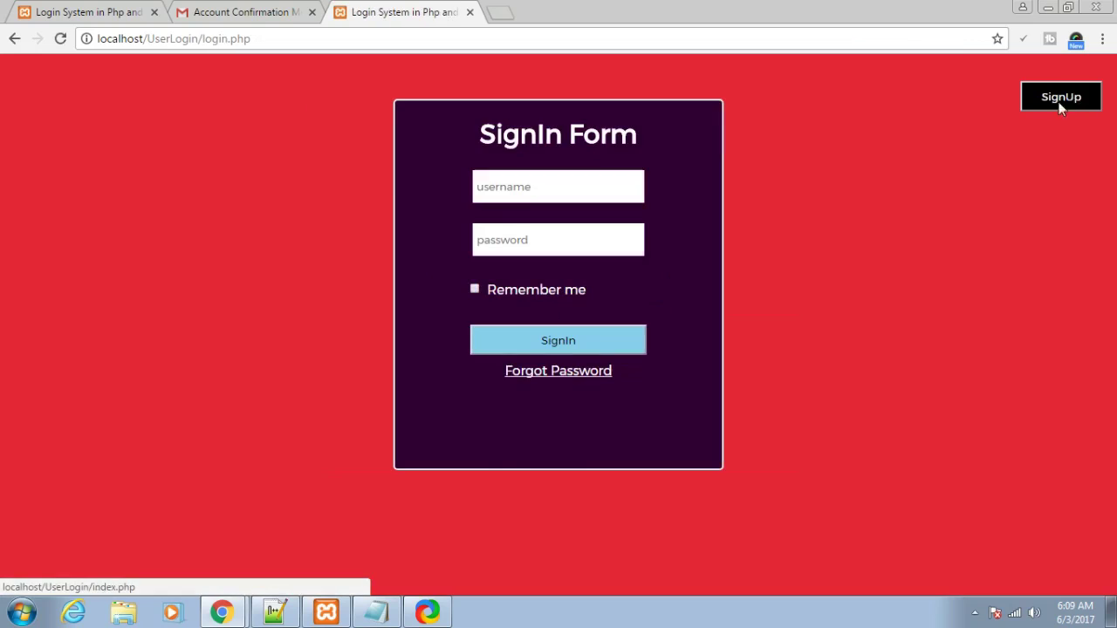
left_click(572, 187)
type("g")
left_click(547, 209)
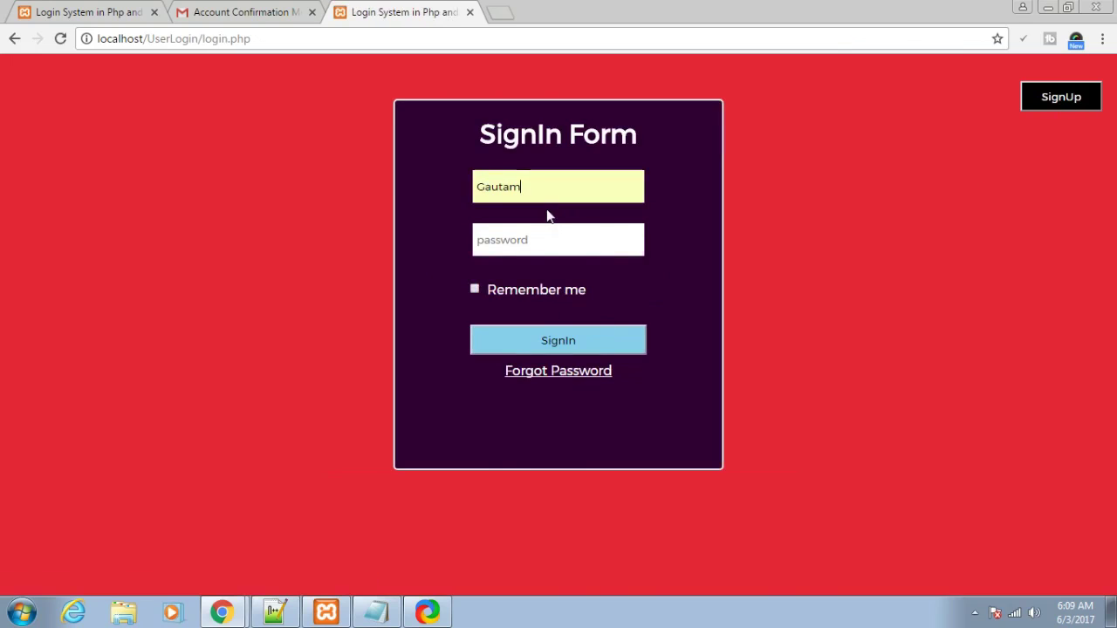
left_click(546, 247)
type("123456")
left_click(607, 343)
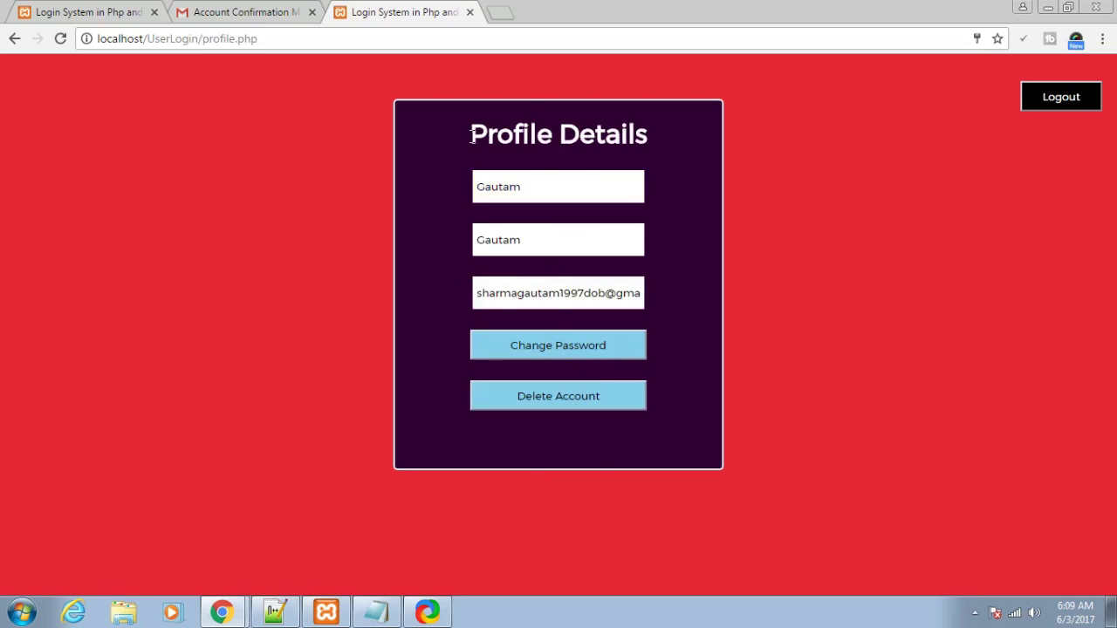
left_click_drag(495, 135, 582, 135)
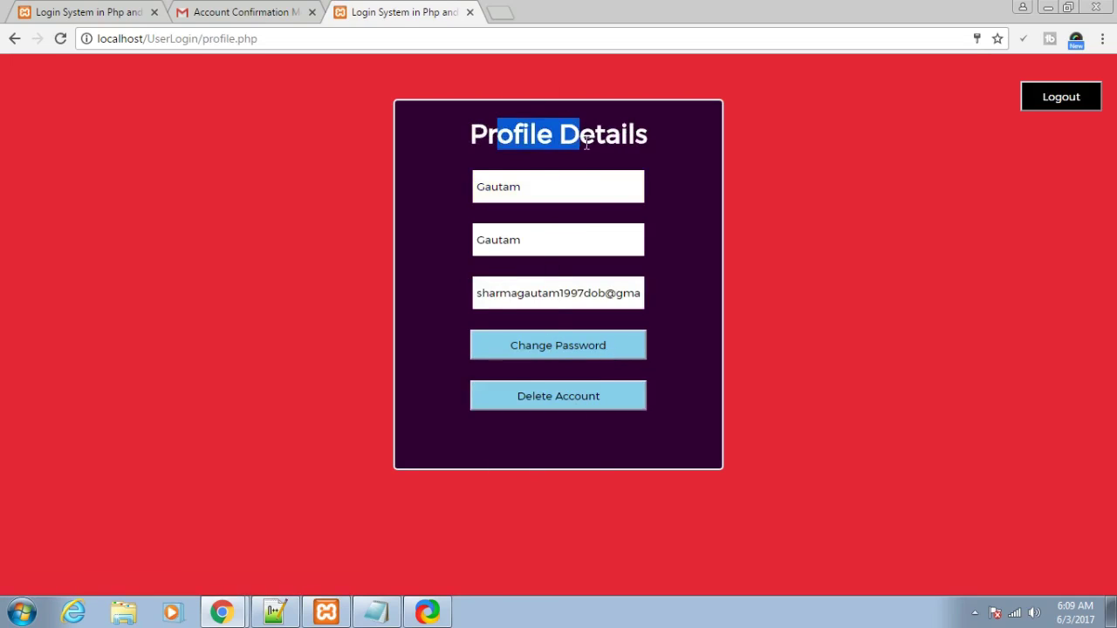
left_click(647, 141)
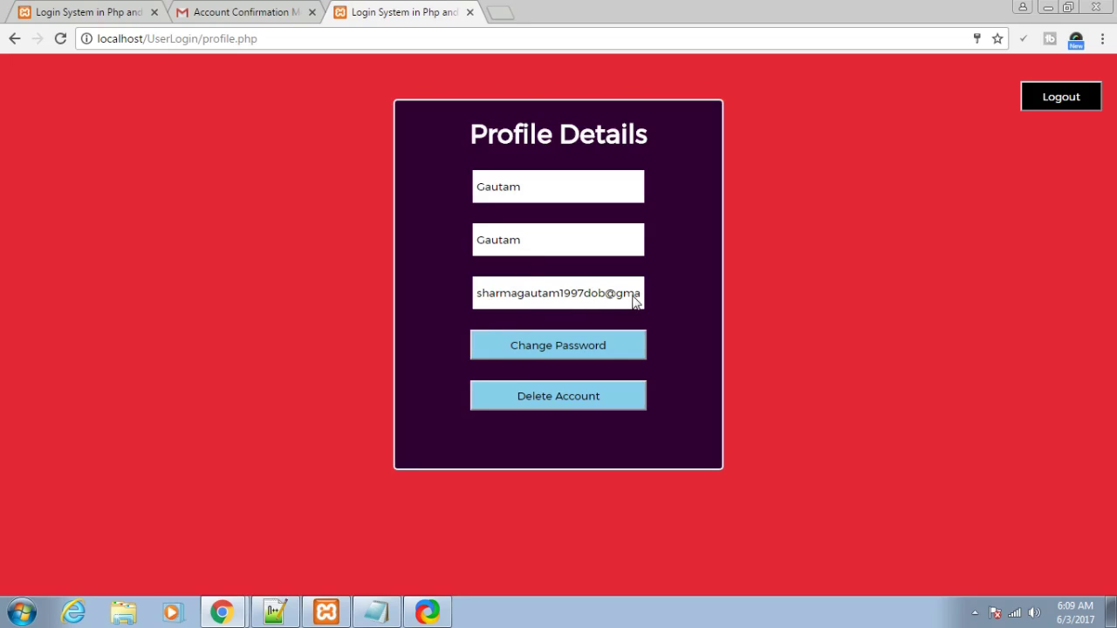
- Change the account password via the Edit Password form, then go back to Profile Details
left_click(596, 344)
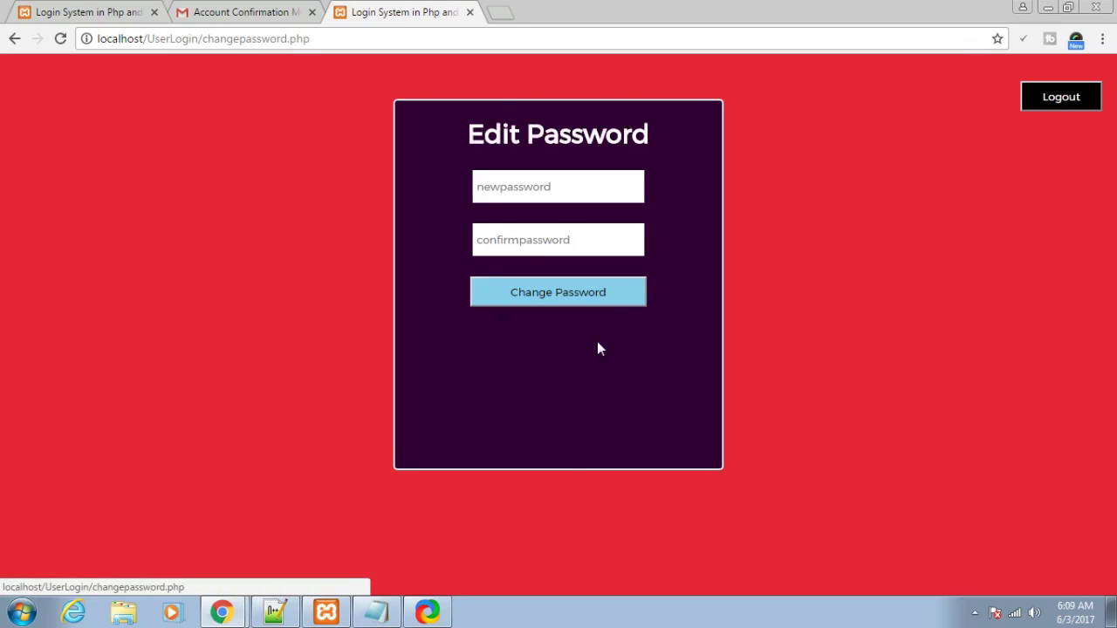
left_click(560, 181)
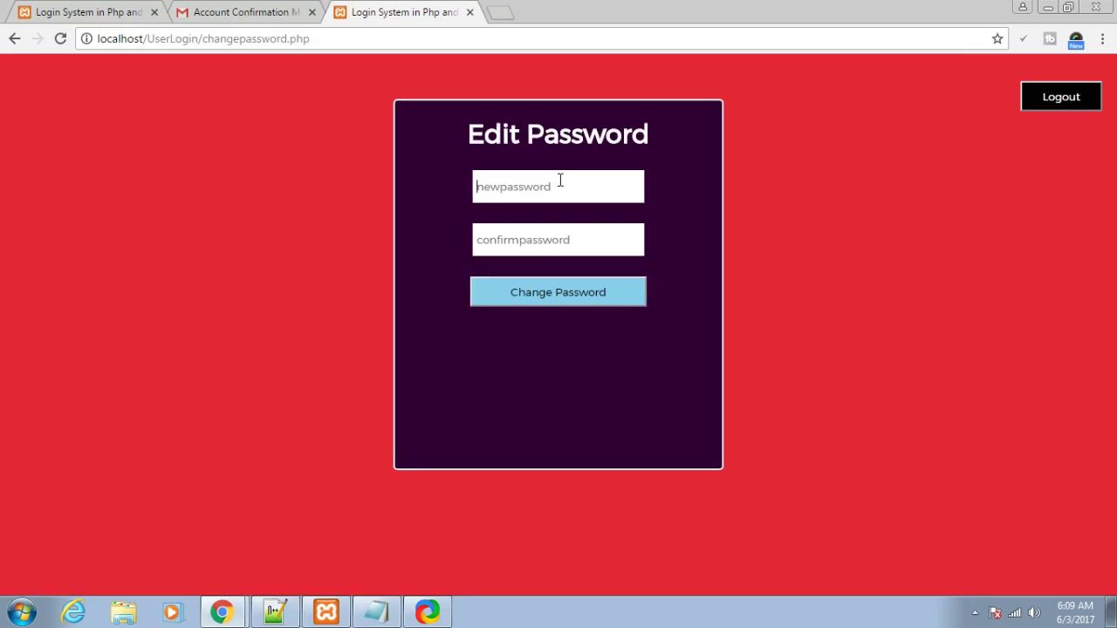
type("g12")
left_click(552, 236)
type("go")
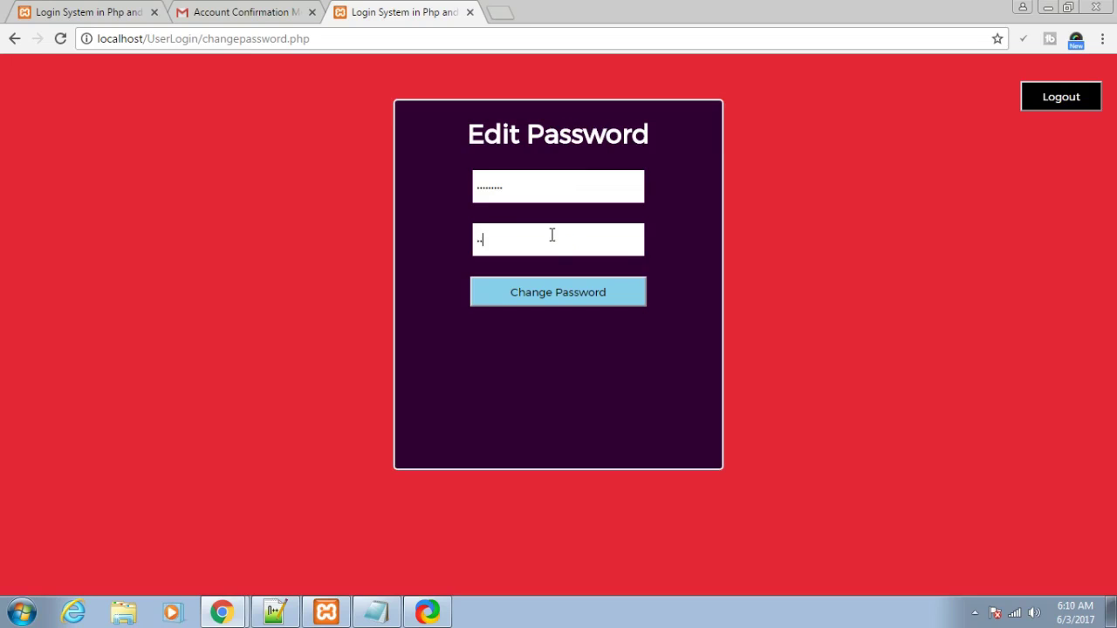
type("og")
left_click(556, 291)
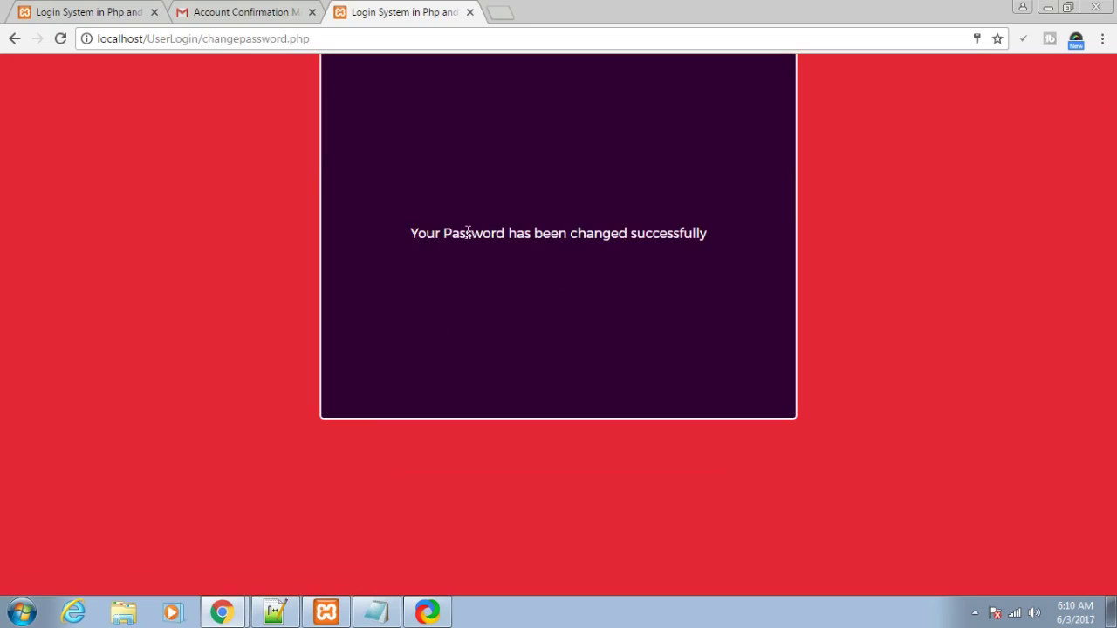
left_click(12, 39)
left_click(12, 39)
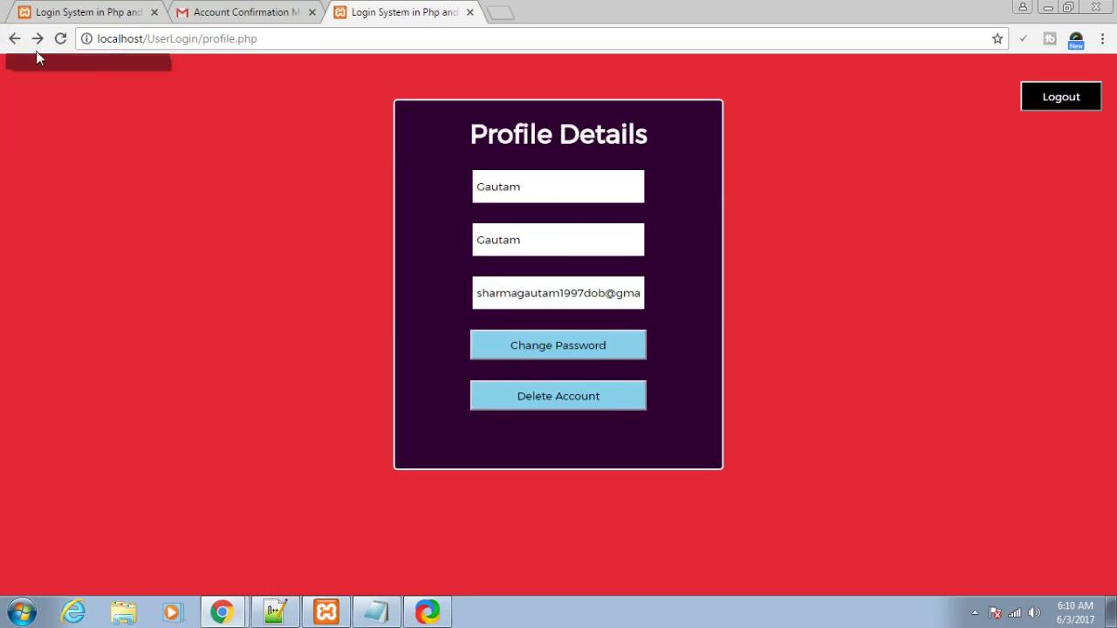
- Log out and sign back in with the saved username and the new password
left_click(1062, 97)
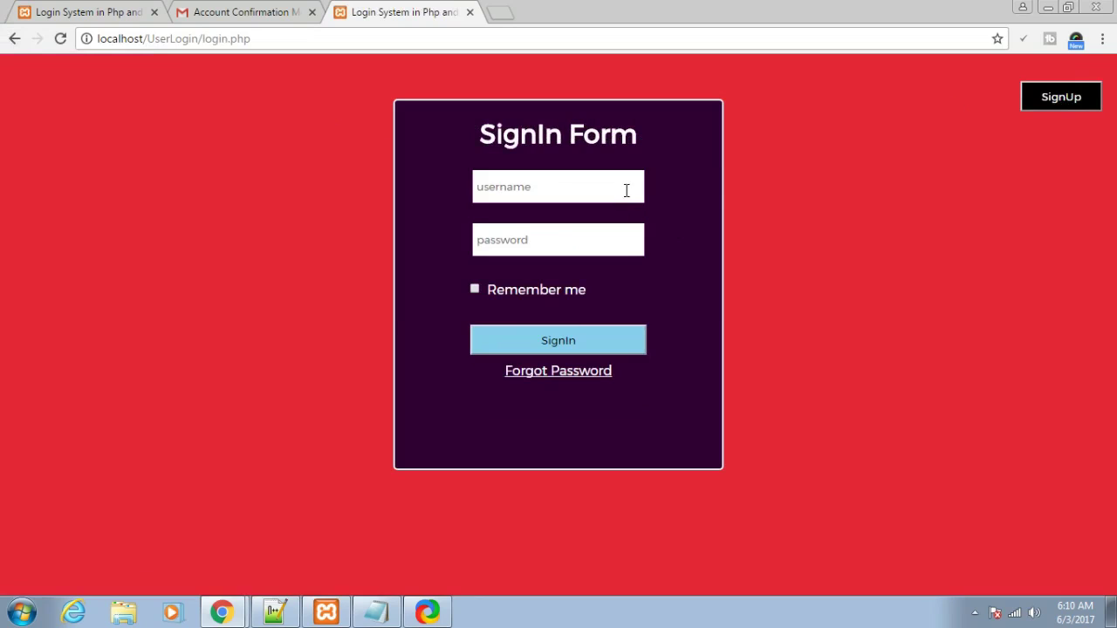
left_click(626, 191)
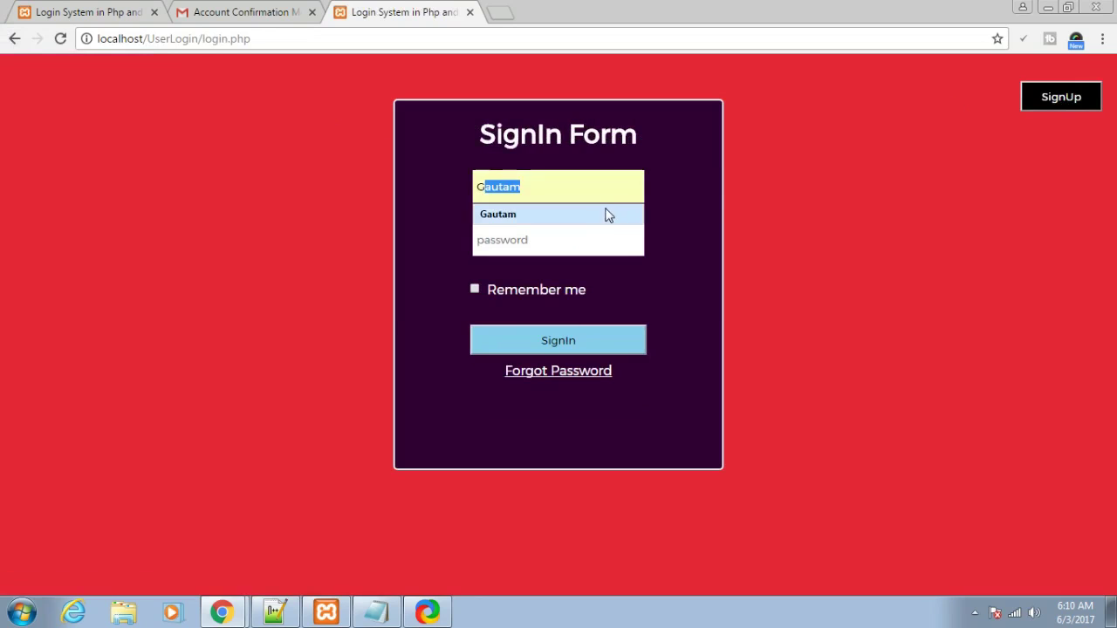
left_click(606, 214)
left_click(604, 239)
type("123456")
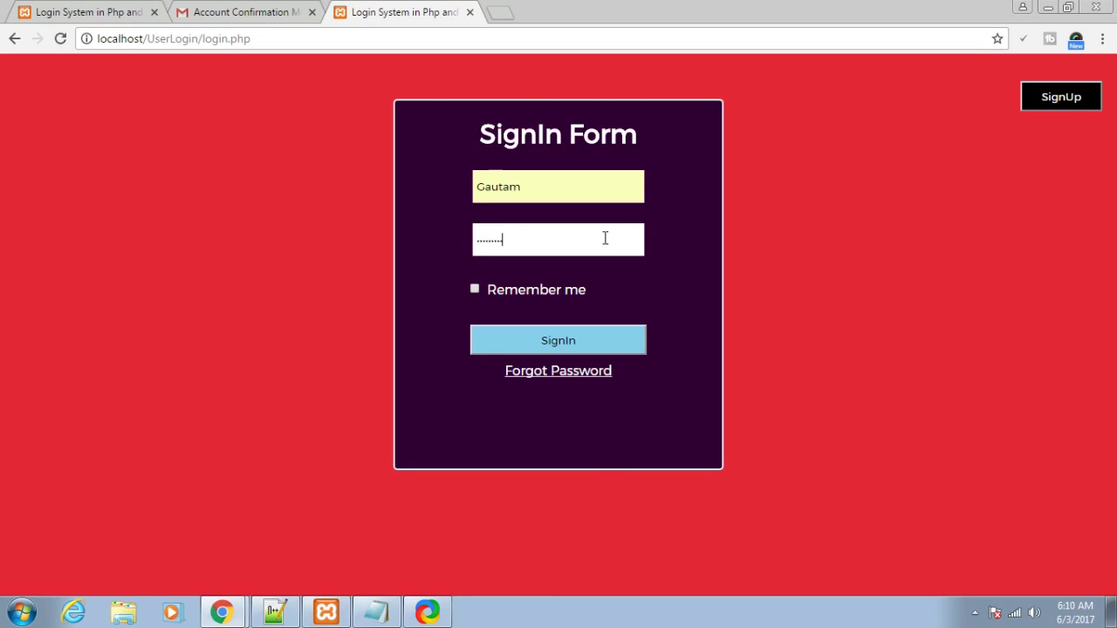
left_click(605, 339)
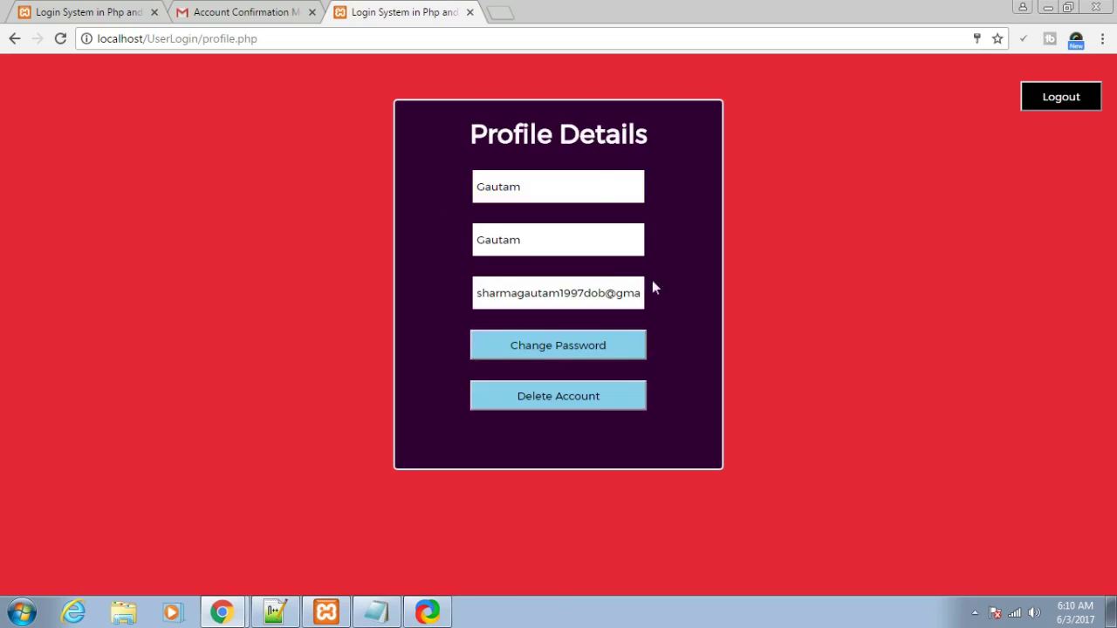
- Highlight the Profile Details heading, then log out again to the SignIn Form
left_click_drag(649, 135, 446, 140)
left_click(448, 140)
left_click(1061, 97)
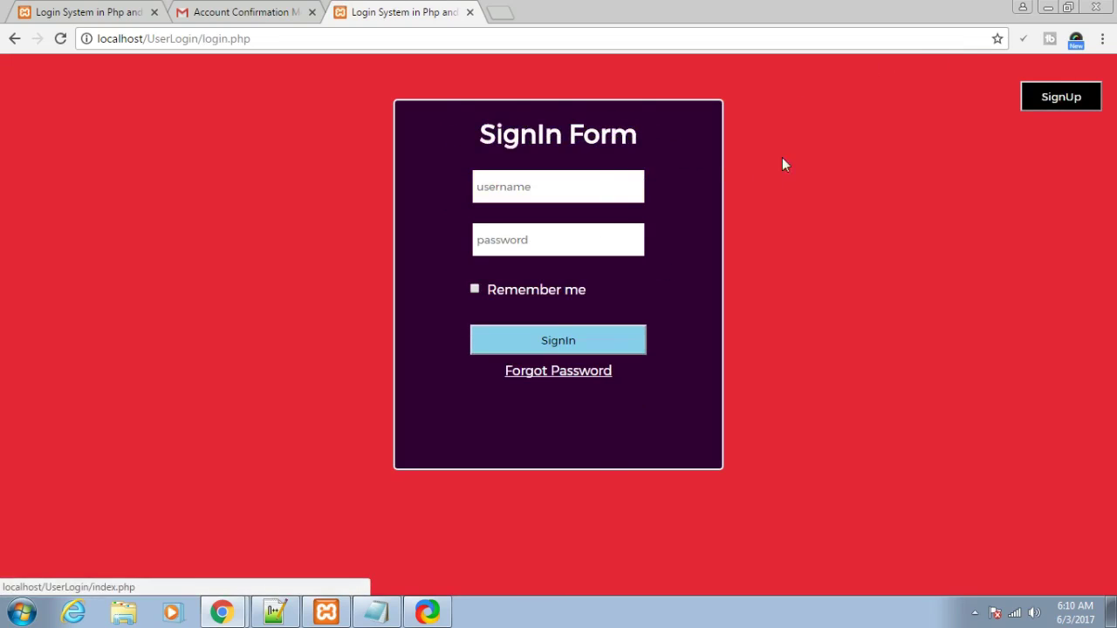
- Fill in the saved username and the account password, with Remember me ticked
left_click(549, 191)
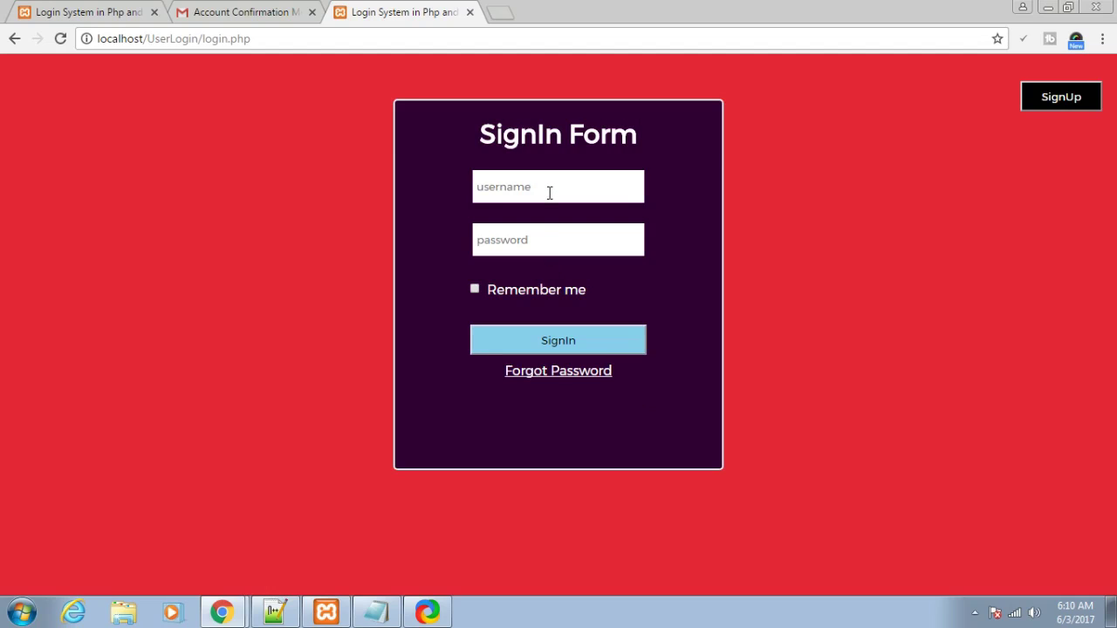
type("G")
left_click(543, 214)
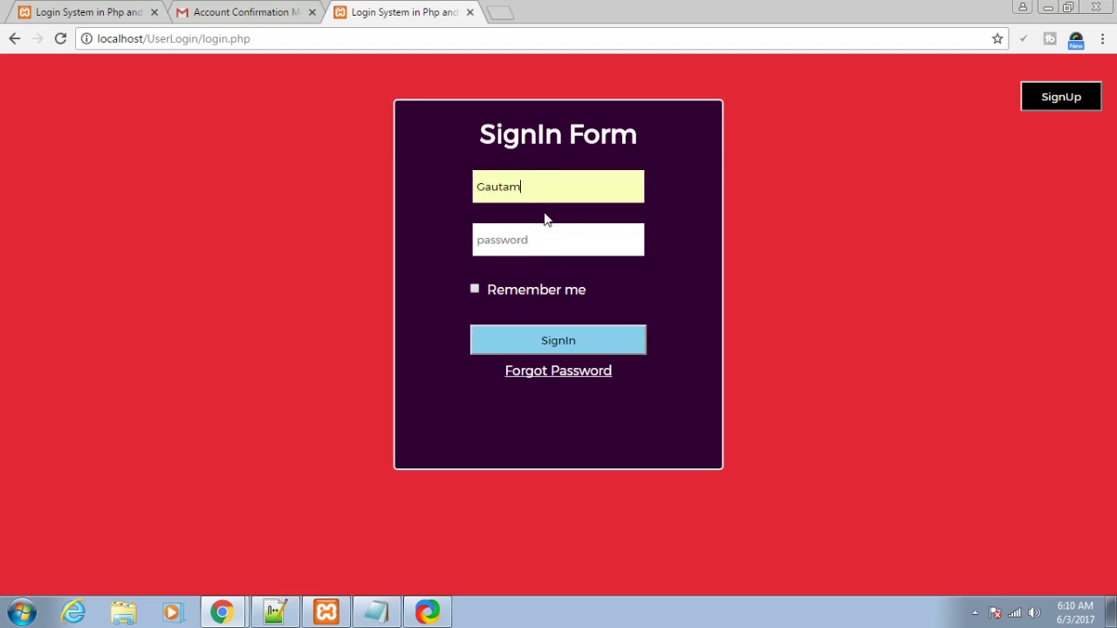
left_click(535, 237)
type("12345678")
left_click(474, 290)
- Sign in, log out, and close the login system's tab
left_click(585, 337)
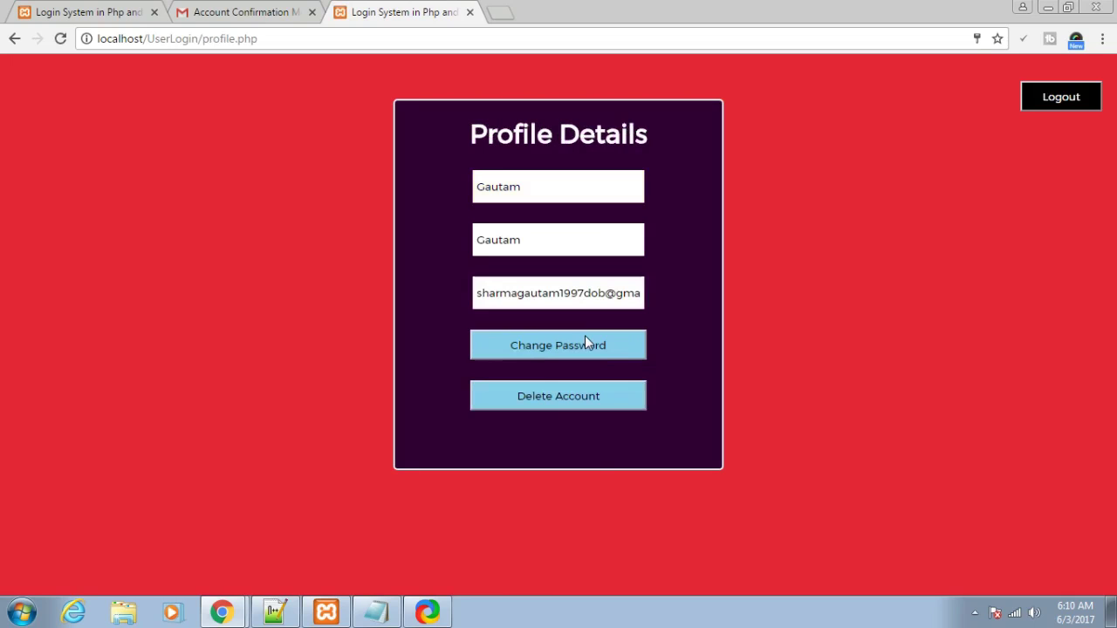
left_click(1044, 98)
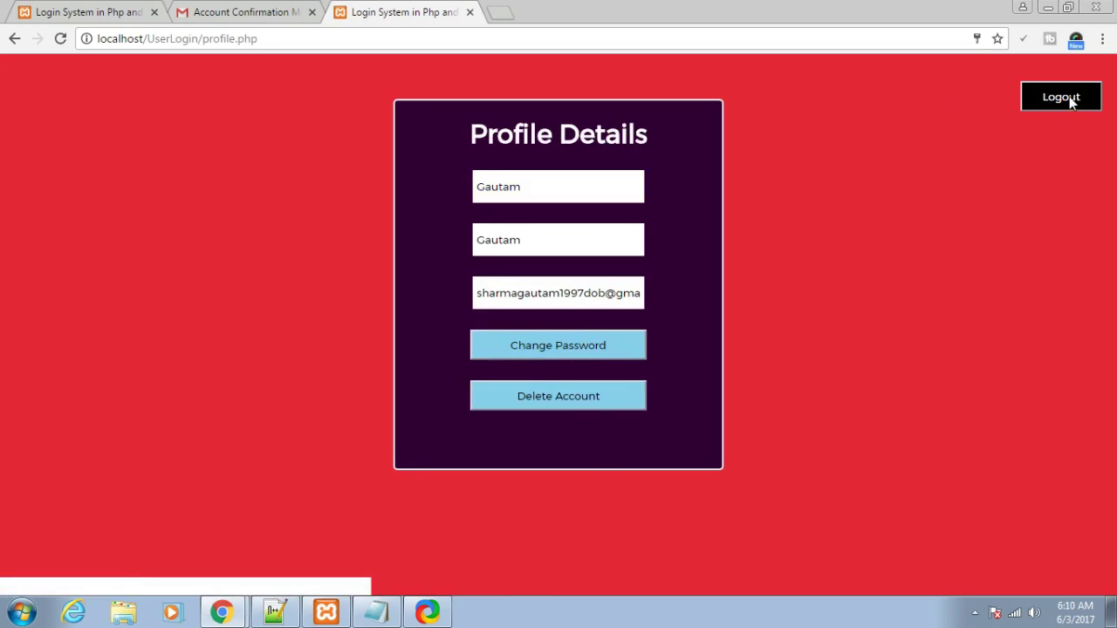
left_click(469, 12)
- Reopen localhost/UserLogin/index.php in a new tab and go to the prefilled SignIn form
left_click(348, 18)
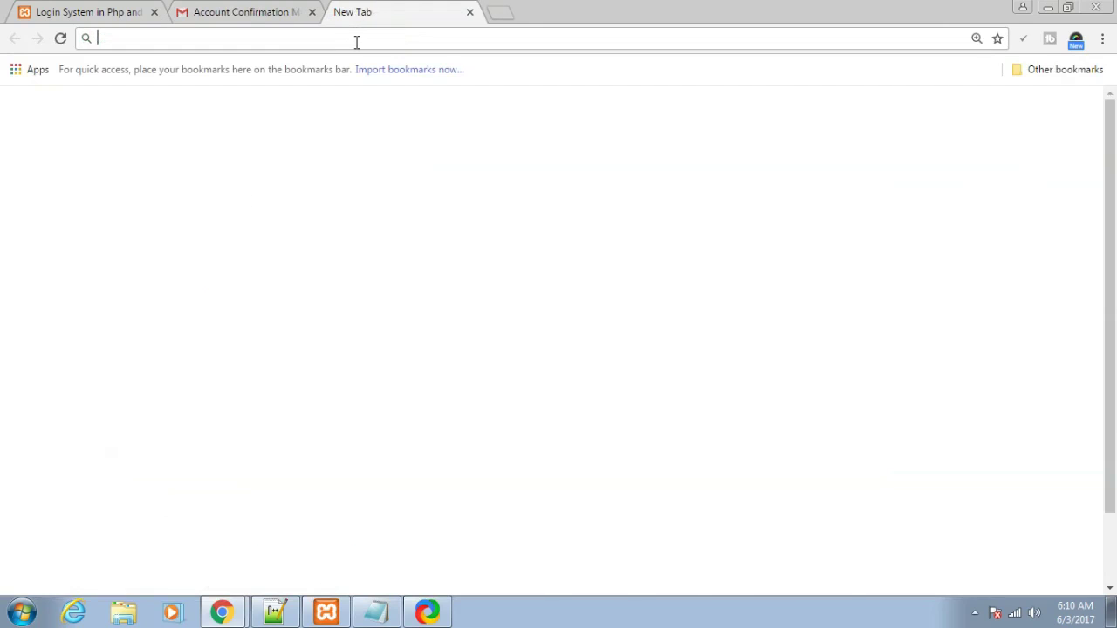
type("localhost/UserLogin/index.php")
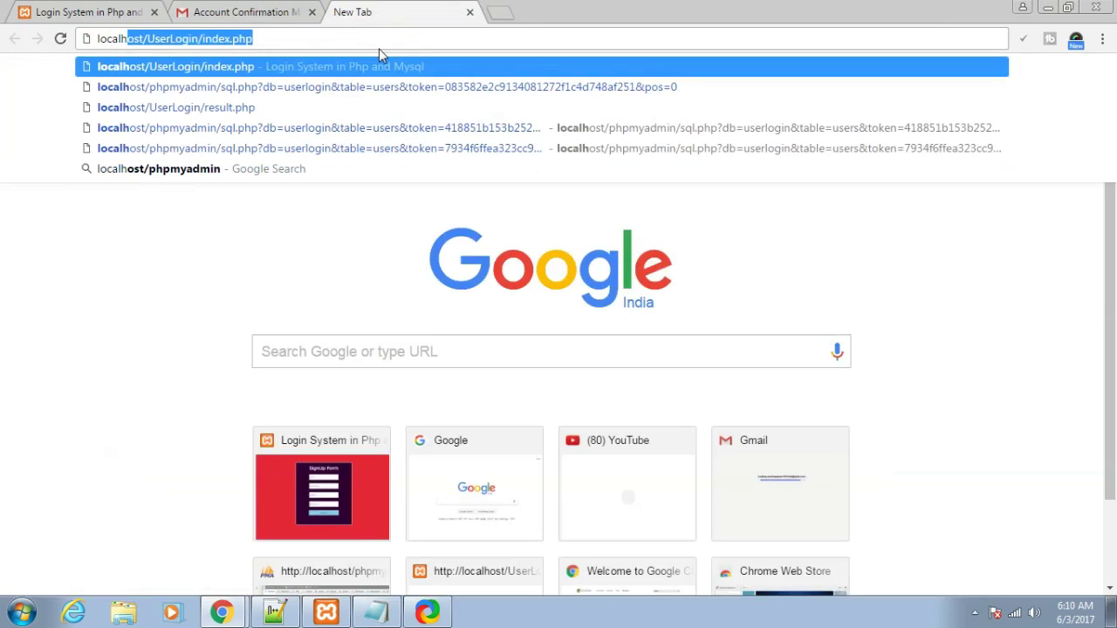
left_click(257, 70)
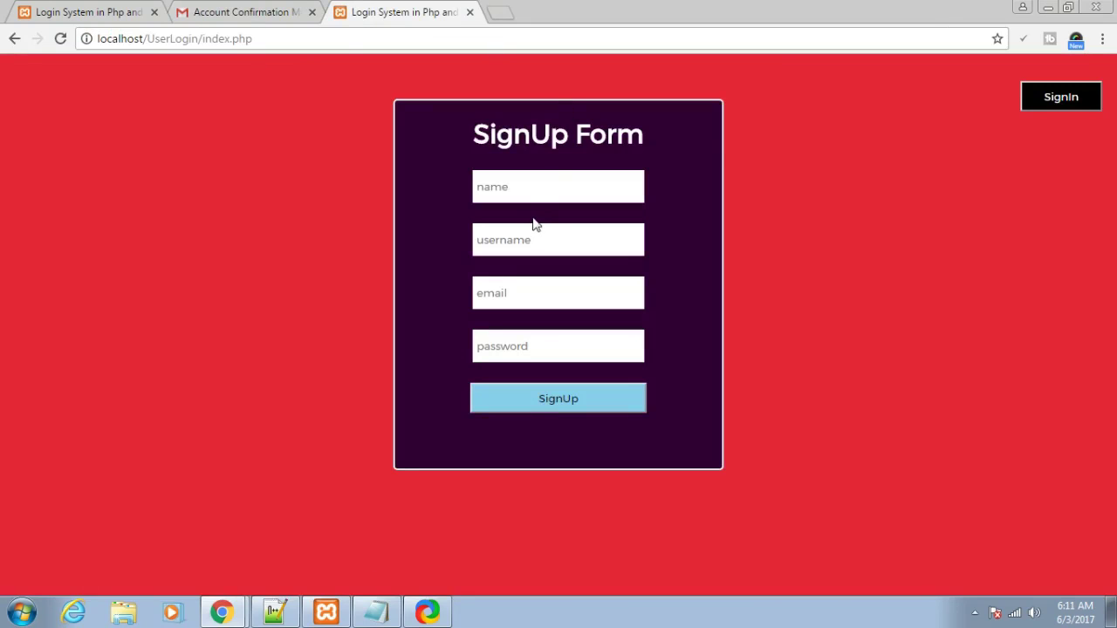
left_click(1035, 100)
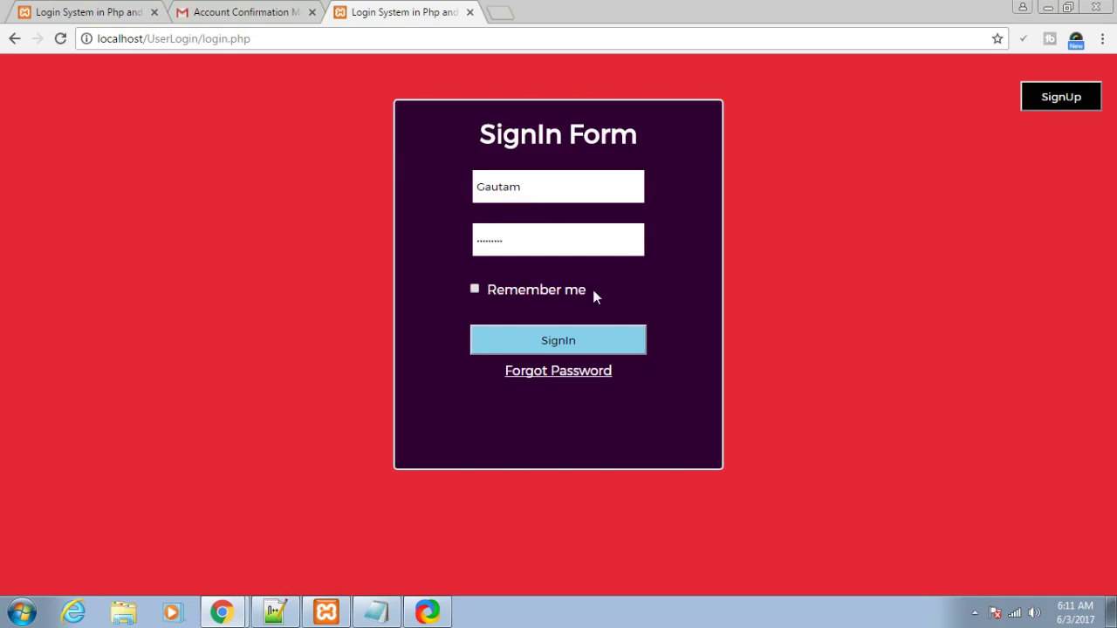
- Submit the saved account e-mail on the Forgot Password form and highlight the sent confirmation
left_click(560, 372)
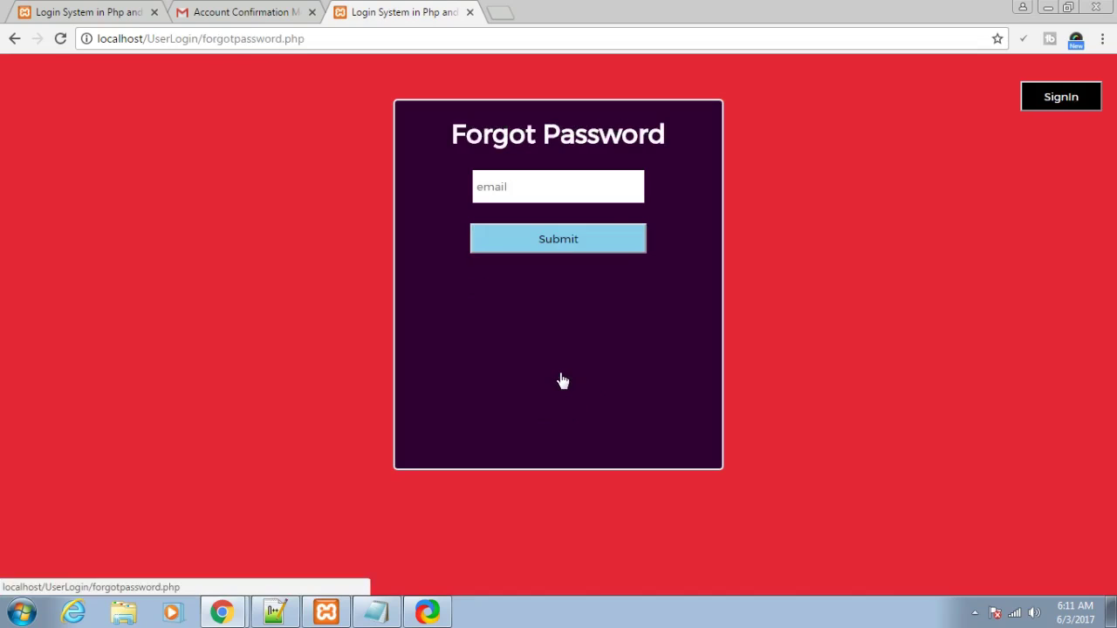
left_click(555, 197)
type("s")
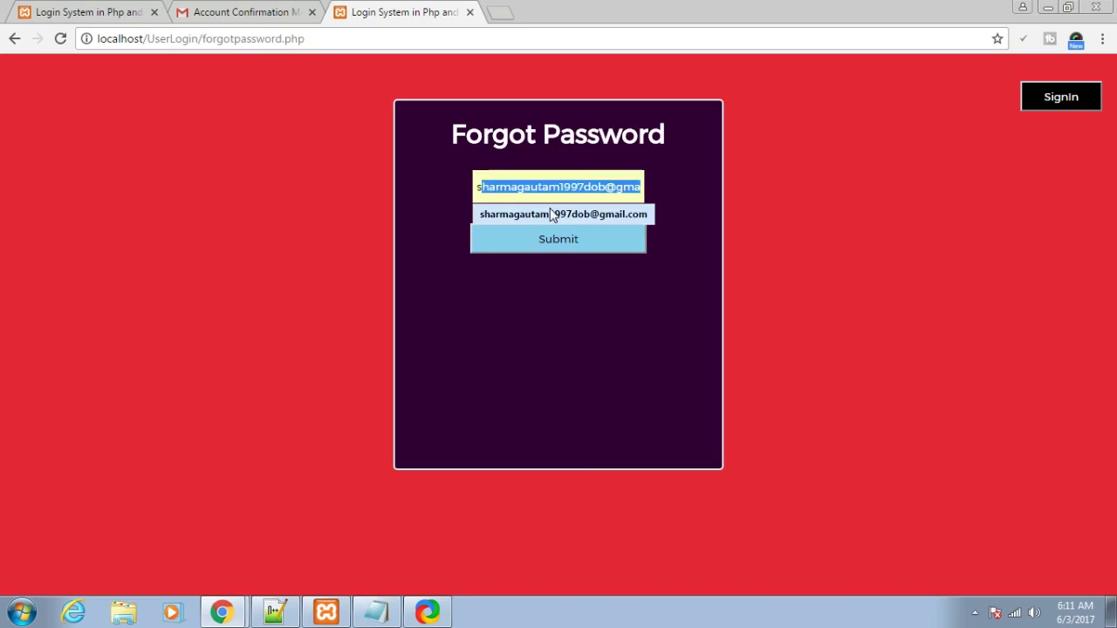
left_click(548, 215)
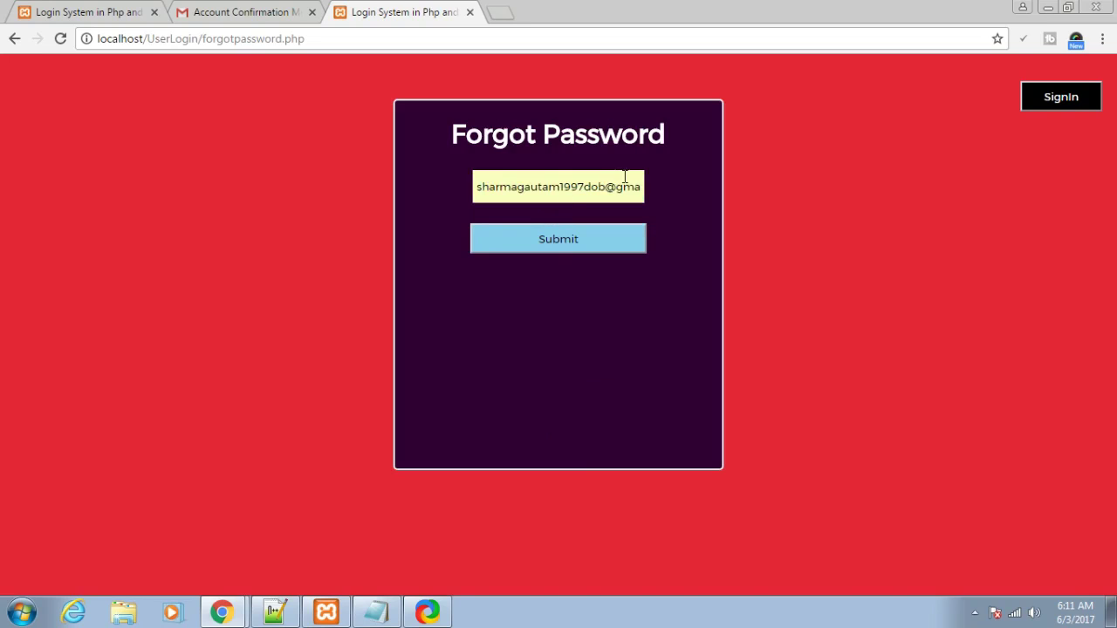
left_click(492, 251)
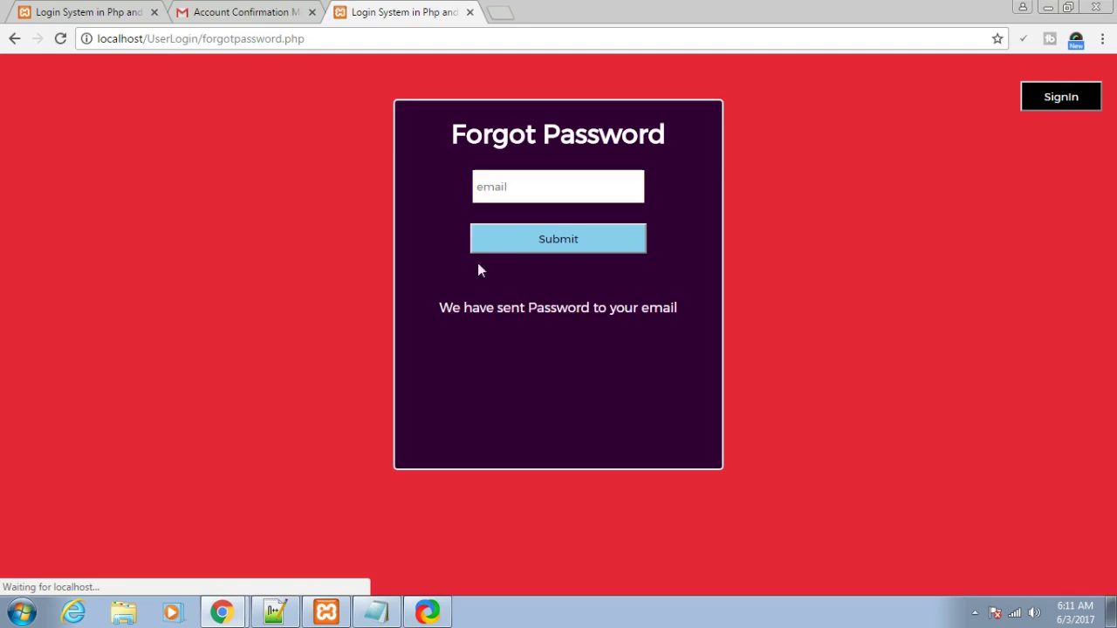
left_click_drag(440, 310, 669, 311)
- In Gmail, open the 'New Password for Your Account' email and select its new password line
left_click(663, 336)
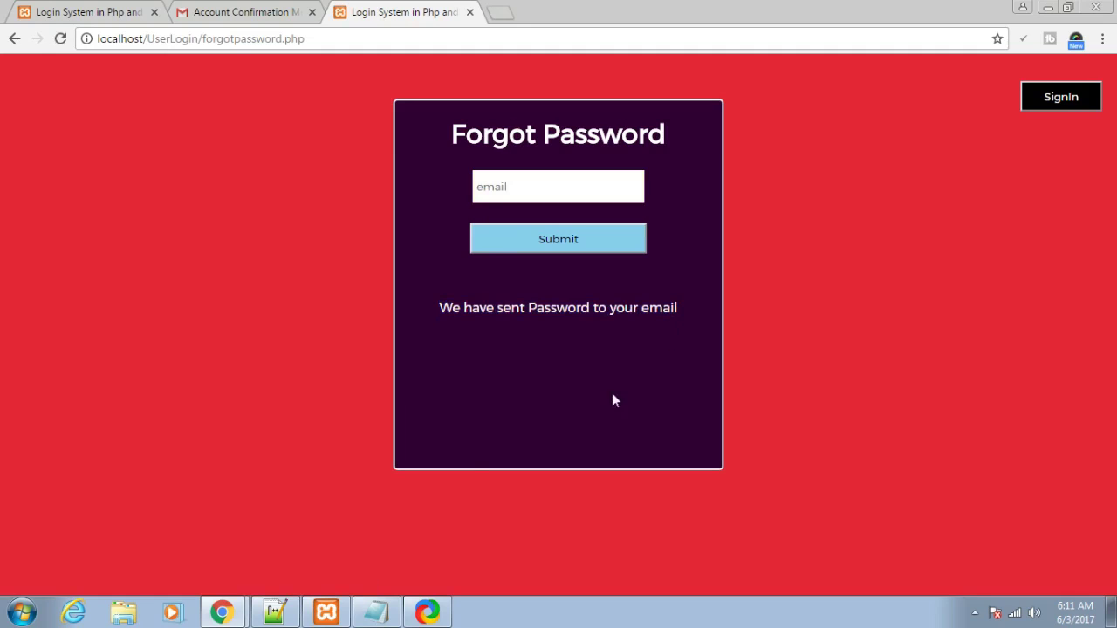
left_click(239, 10)
left_click(14, 40)
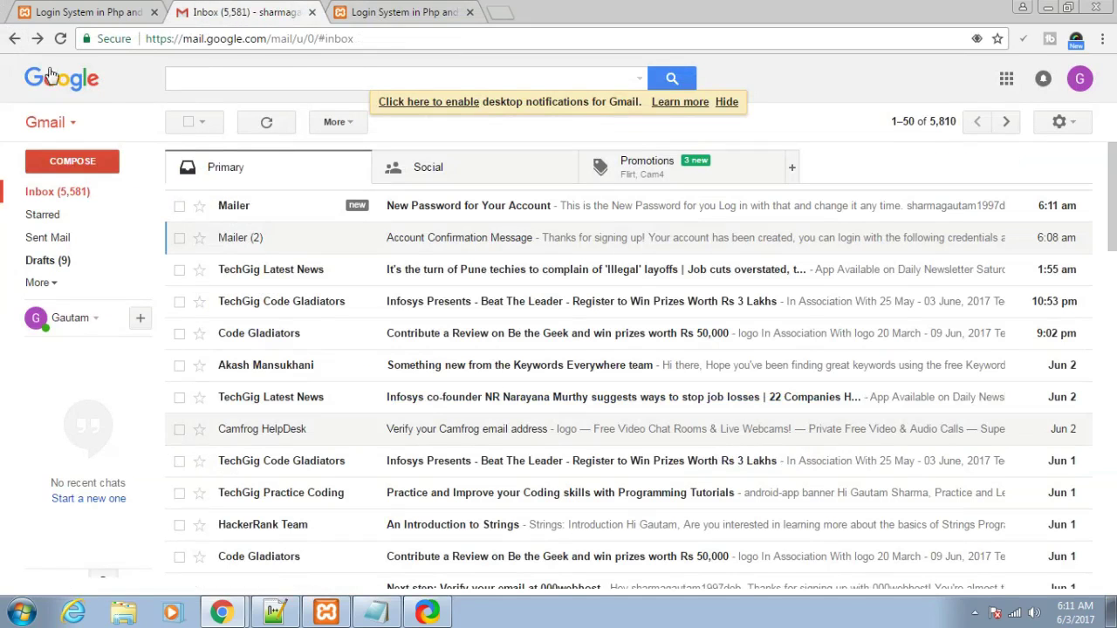
left_click(441, 218)
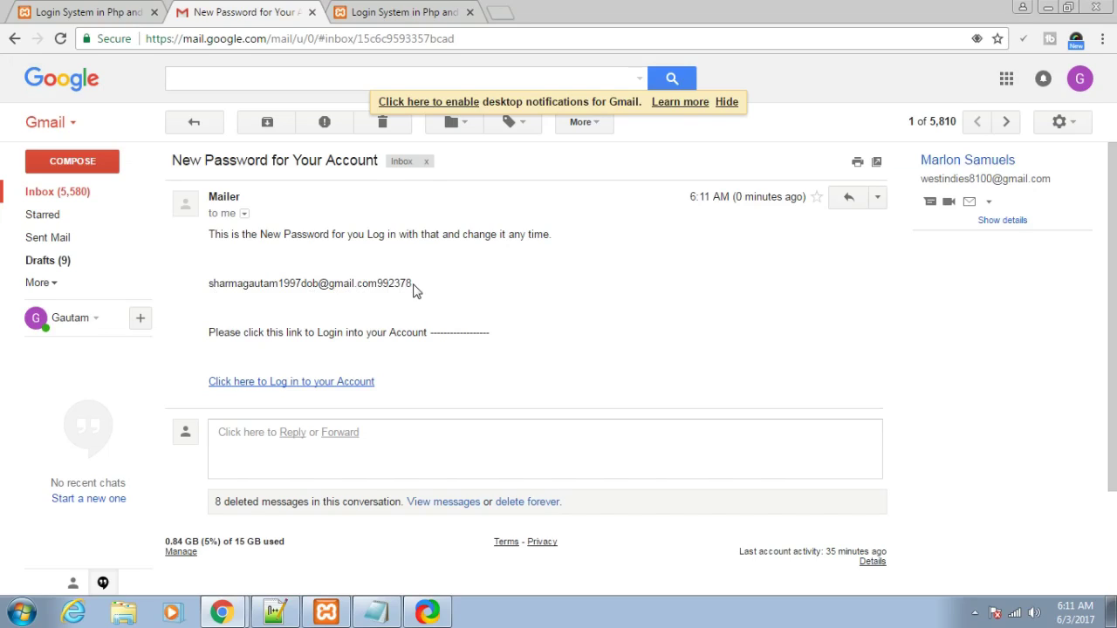
left_click_drag(411, 282, 199, 294)
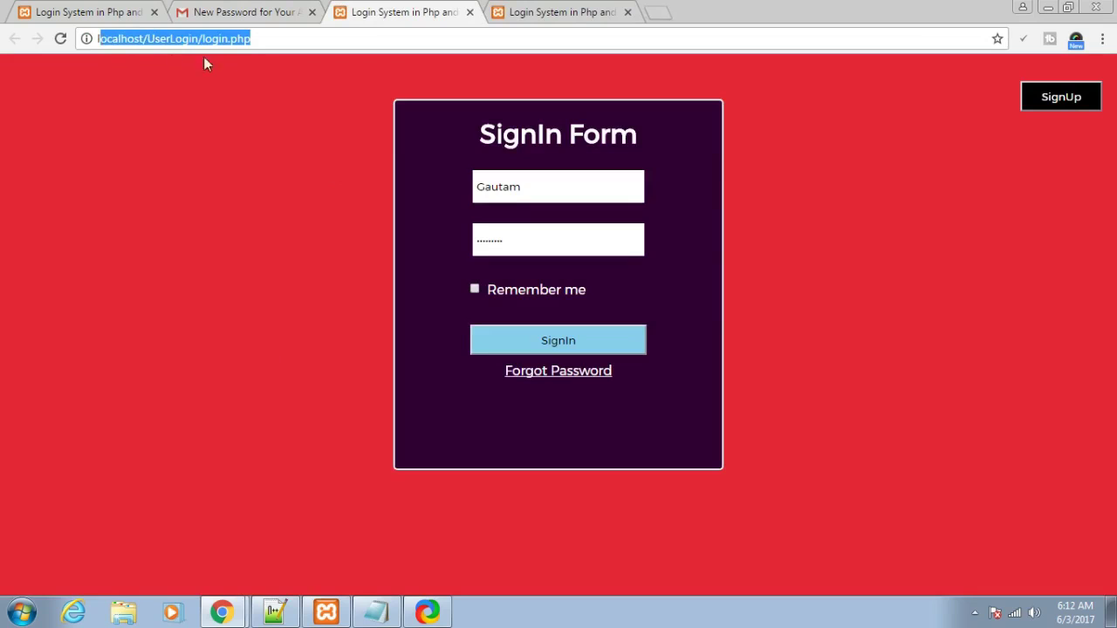
- Replace the sign-in password with the pasted emailed password and sign in
left_click(331, 43)
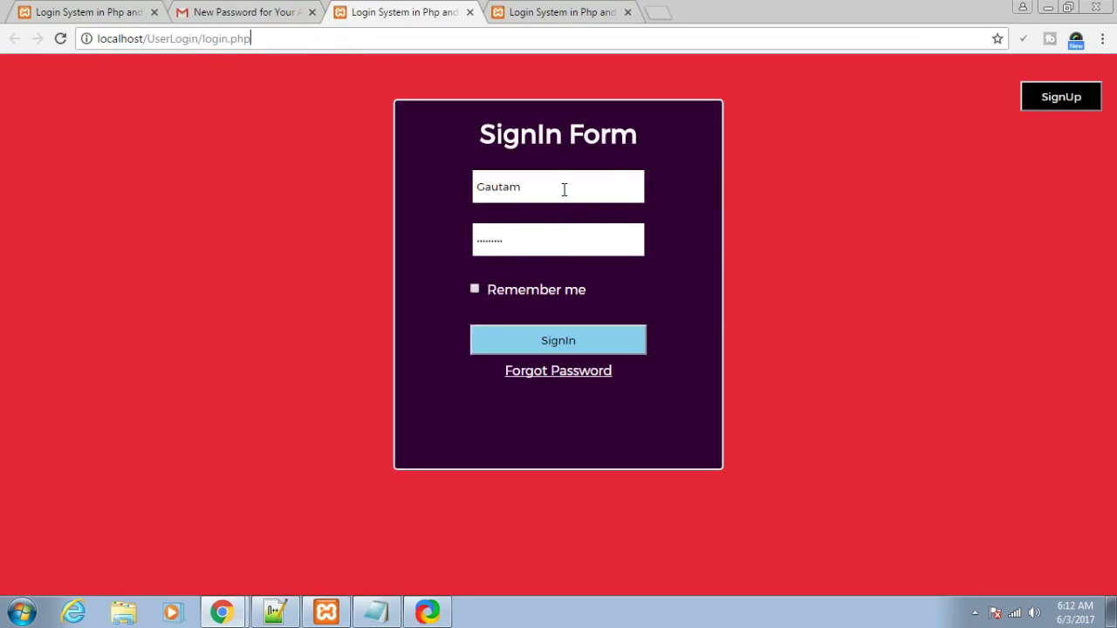
left_click_drag(536, 253, 458, 253)
key("BackSpace")
key("ctrl+v")
left_click(558, 341)
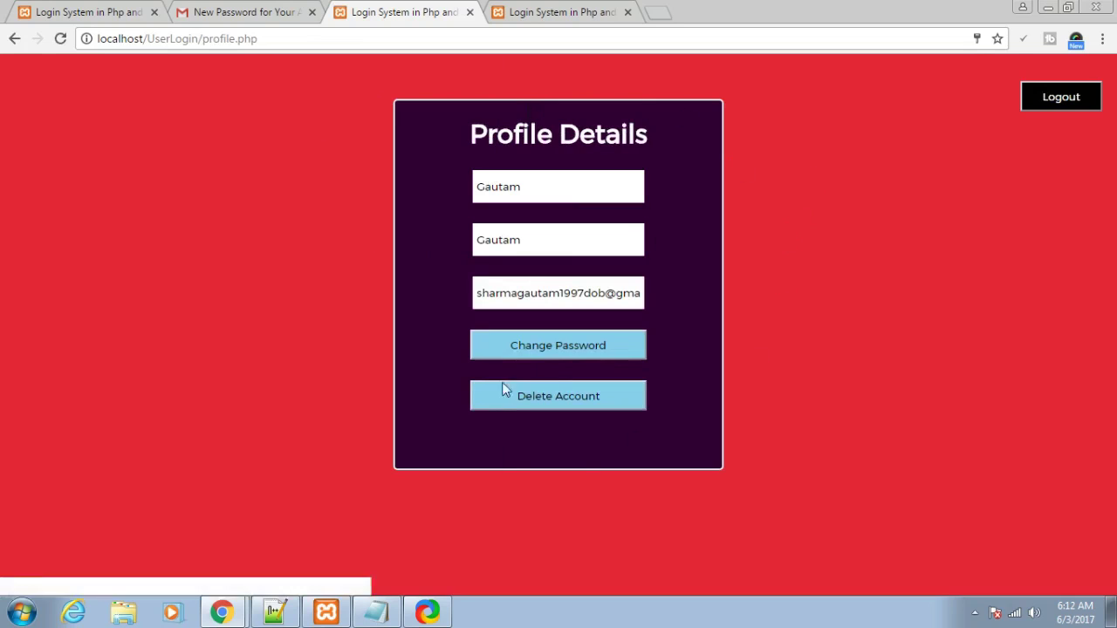
- Set a new account password on the Edit Password page, then return to the empty form
left_click(518, 348)
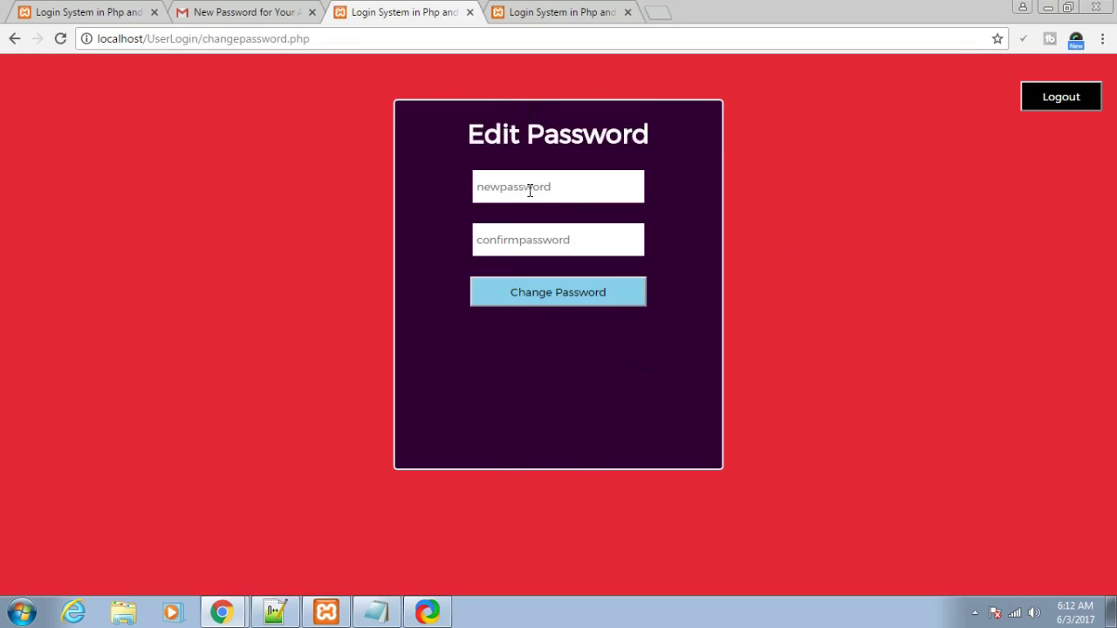
left_click(529, 190)
type("123478")
left_click(514, 235)
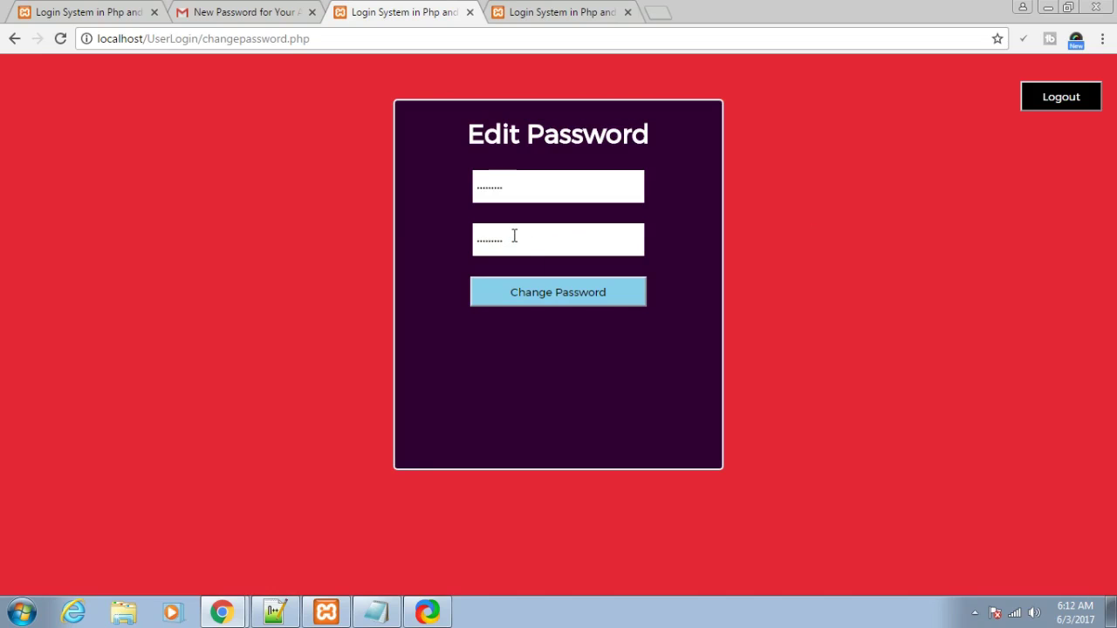
left_click(543, 295)
left_click_drag(435, 241, 492, 245)
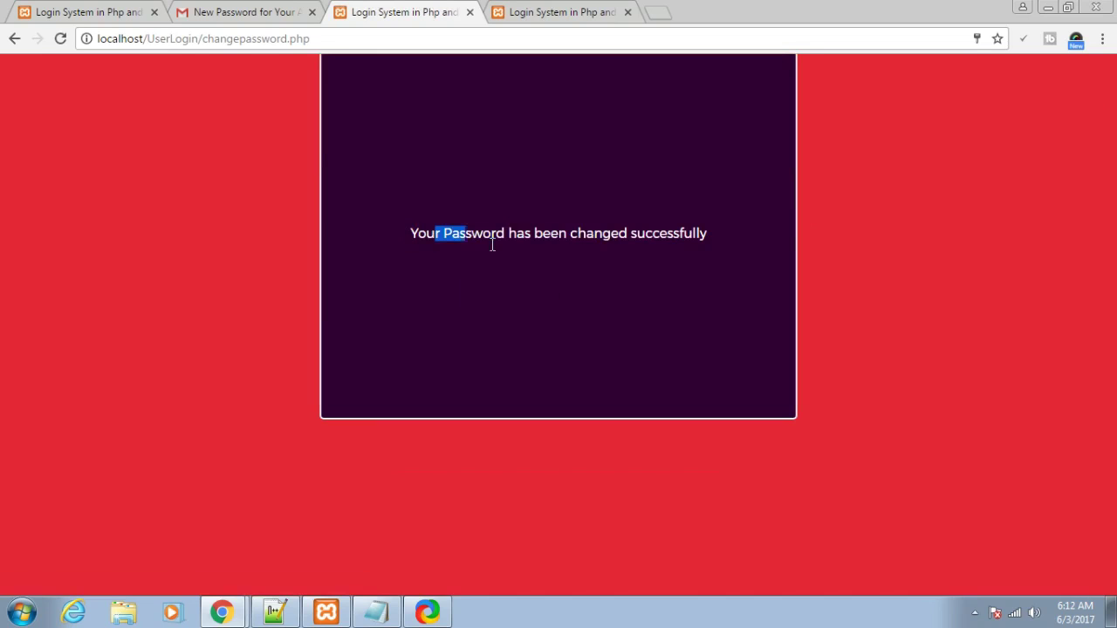
left_click(700, 276)
left_click(14, 38)
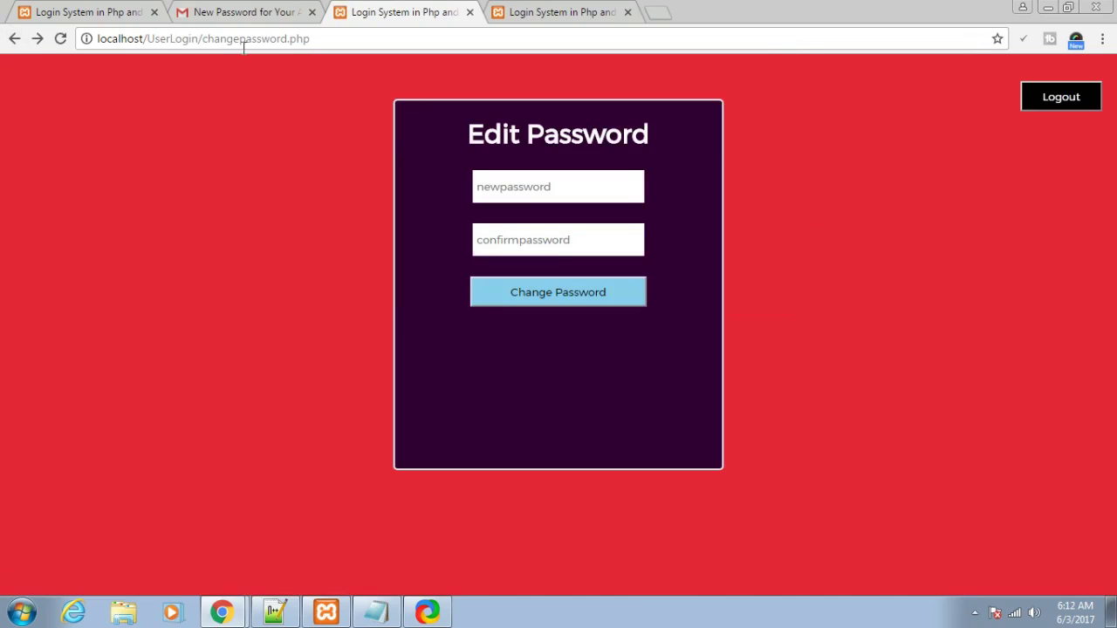
- Open phpMyAdmin from XAMPP and browse the userlogin users table, scrolling right to Password and Active
left_click(325, 613)
left_click(336, 115)
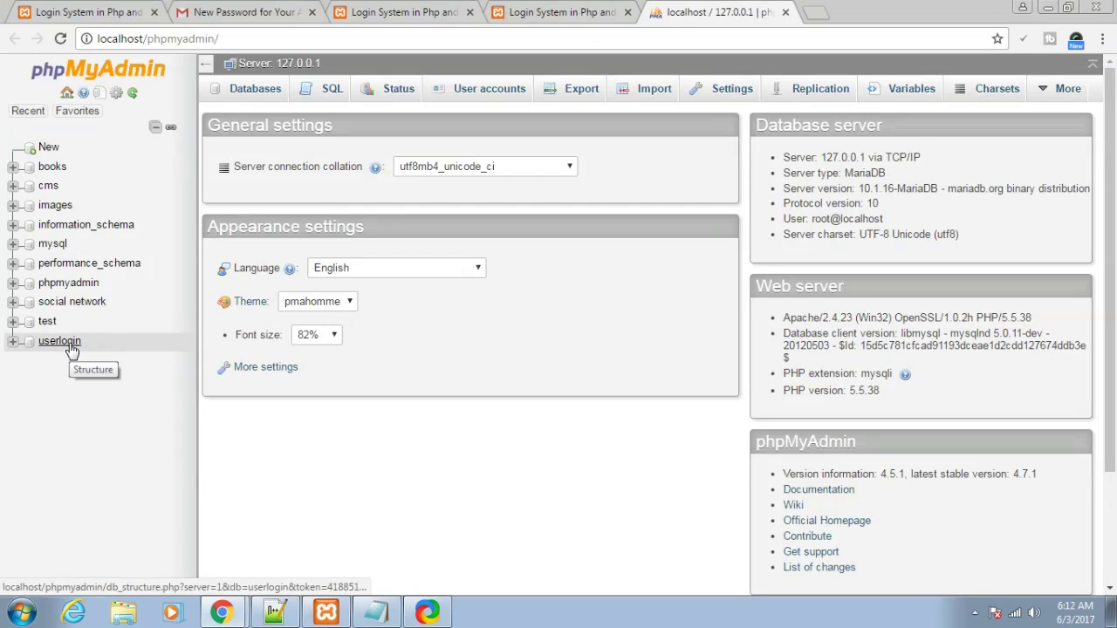
left_click(70, 346)
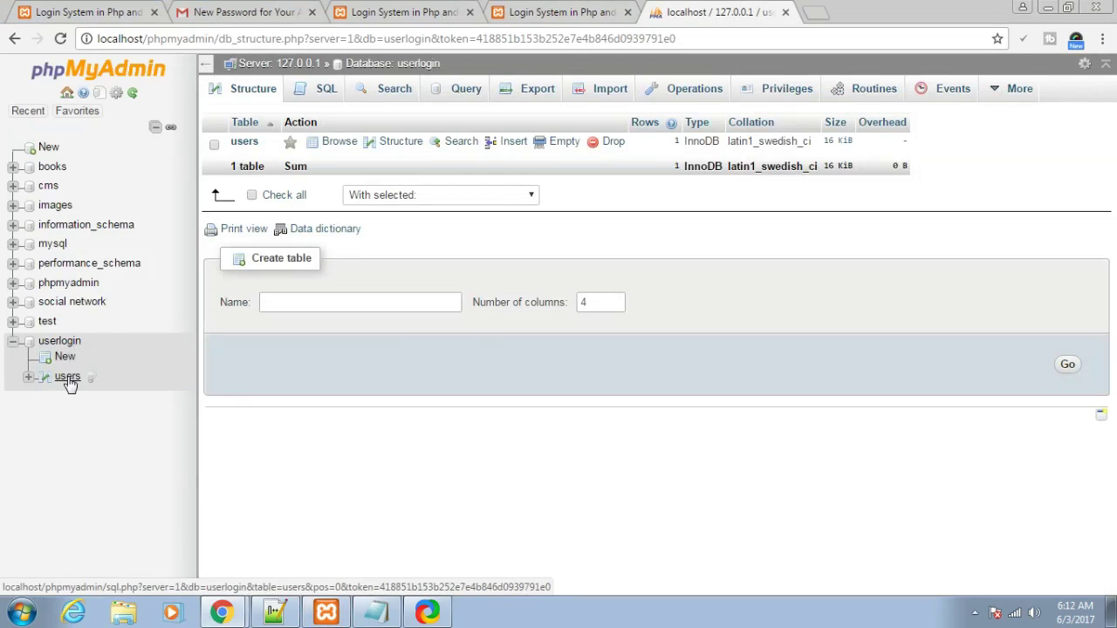
left_click(68, 380)
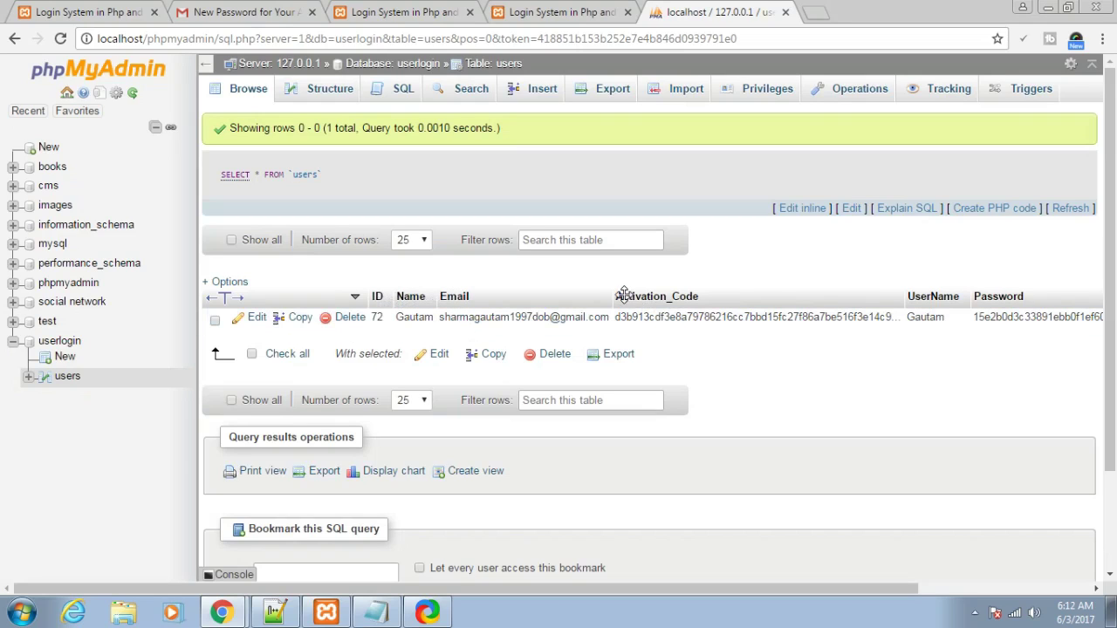
left_click_drag(549, 591, 731, 589)
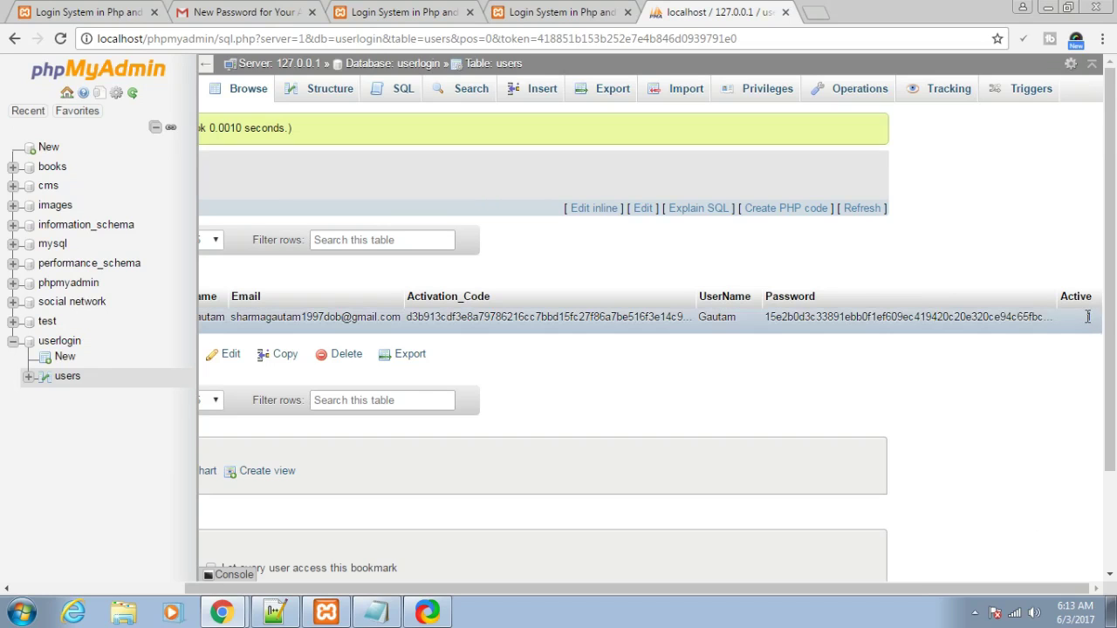
- Sign in with the saved username and the account password
left_click(568, 10)
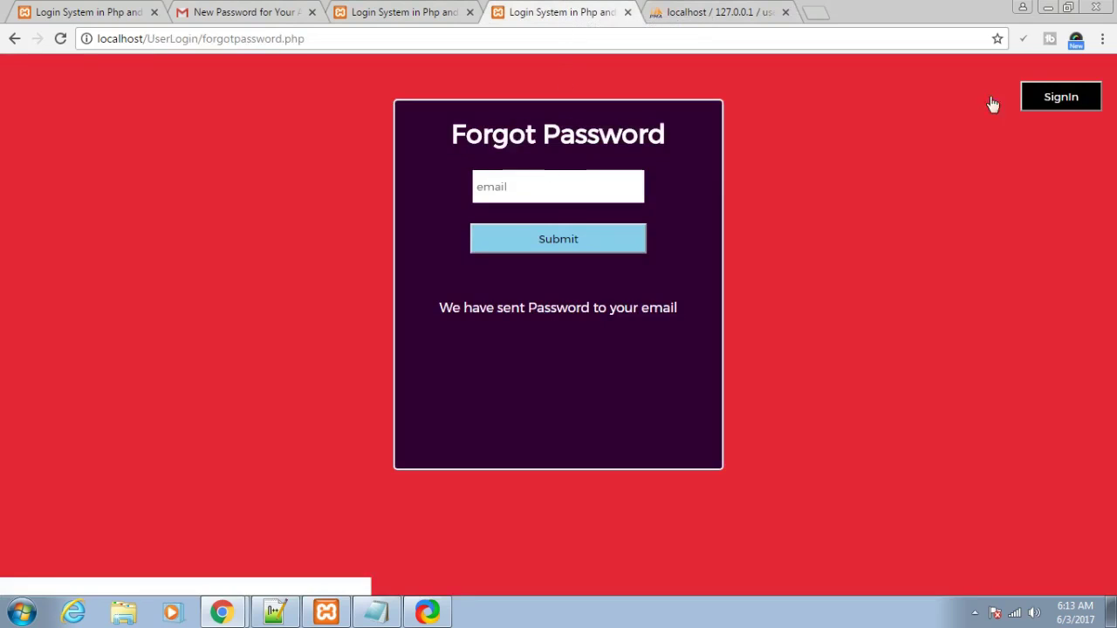
left_click(1056, 99)
type("g")
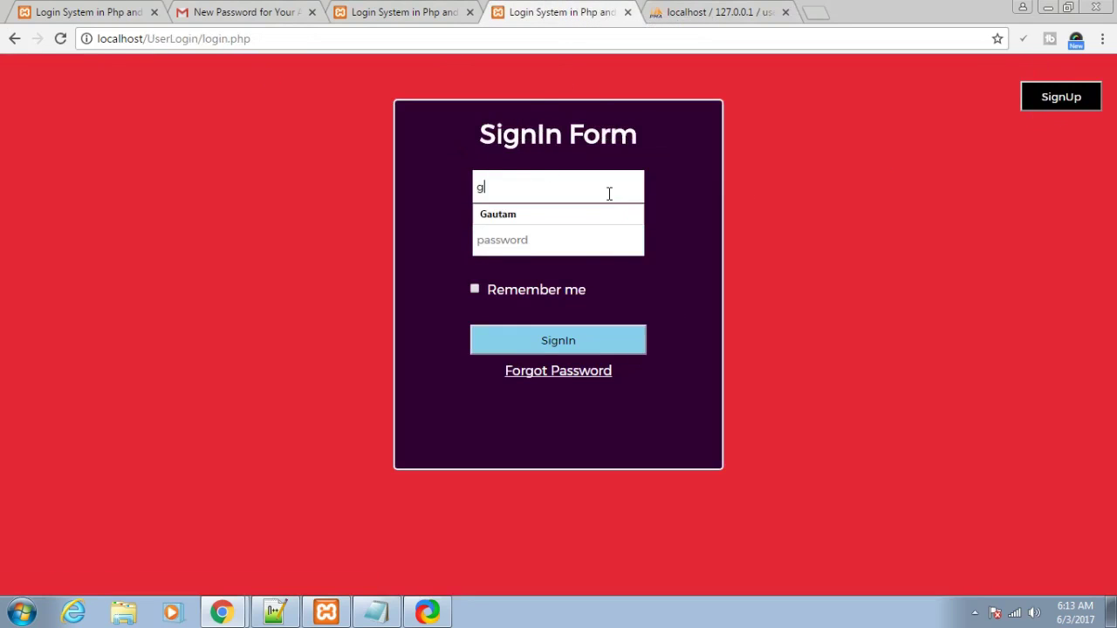
left_click(601, 219)
left_click(603, 232)
type("123")
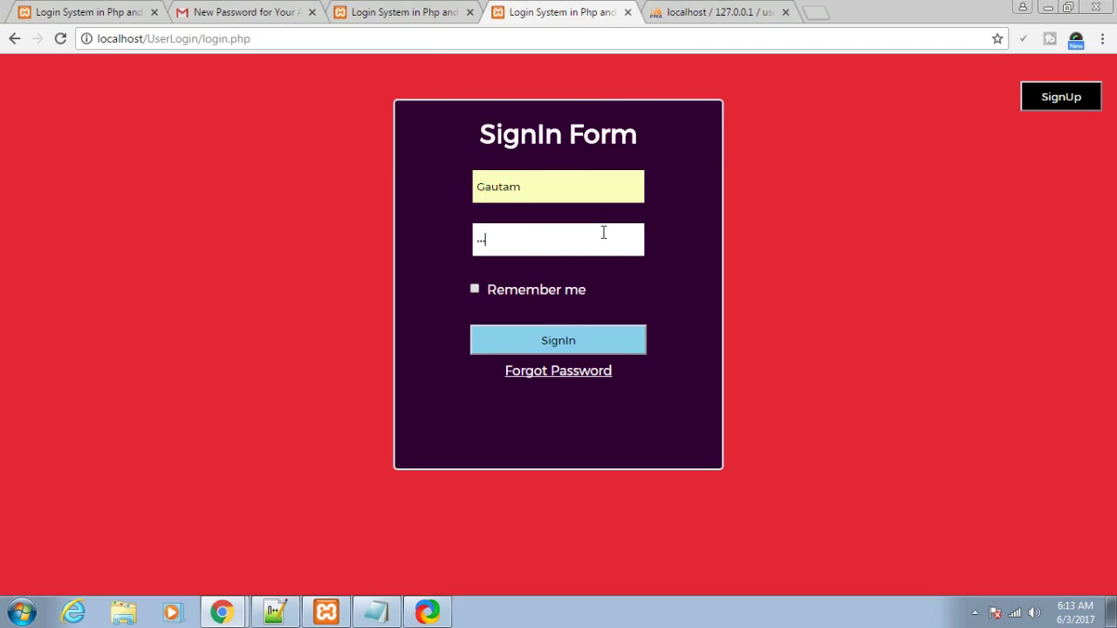
key("Return")
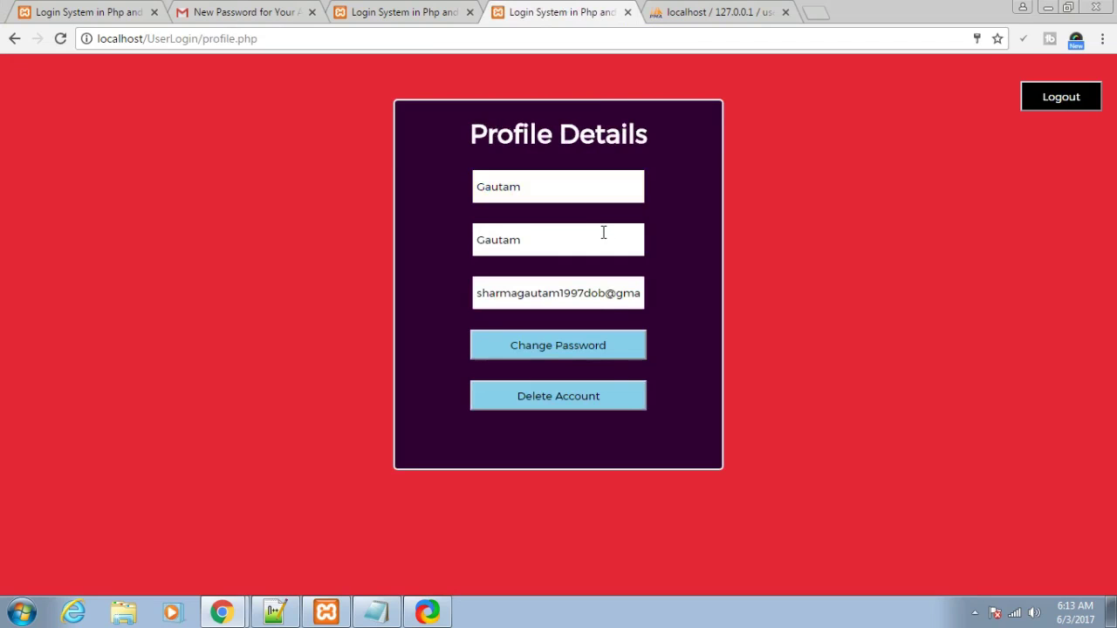
- Delete the account, then reload the phpMyAdmin users table to confirm zero rows
left_click(602, 393)
left_click_drag(407, 235, 710, 255)
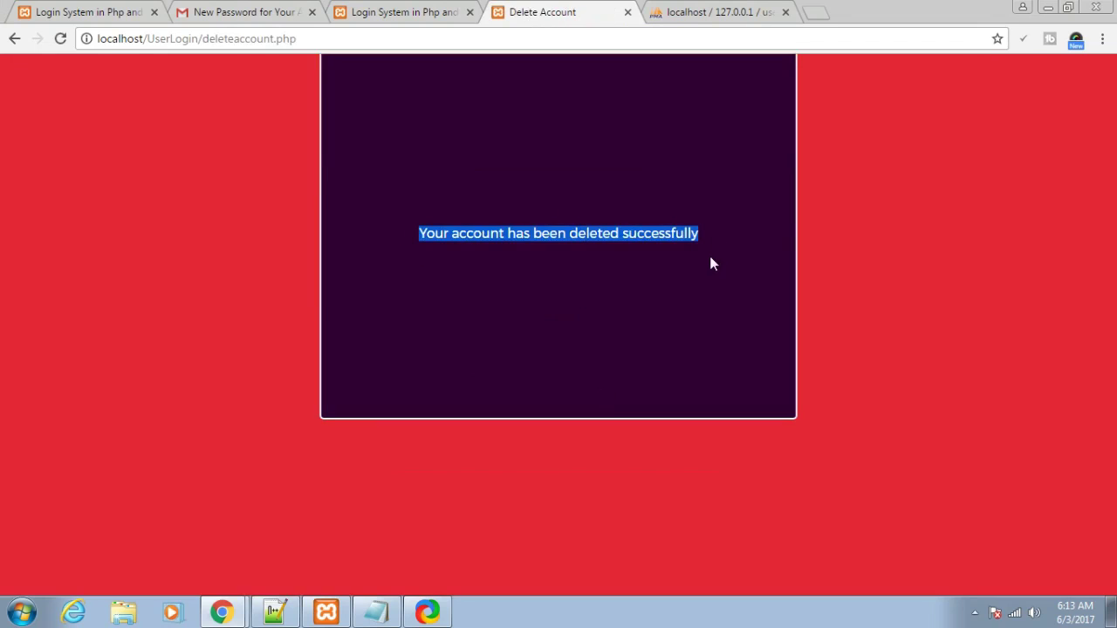
left_click(708, 254)
left_click(678, 24)
left_click(302, 37)
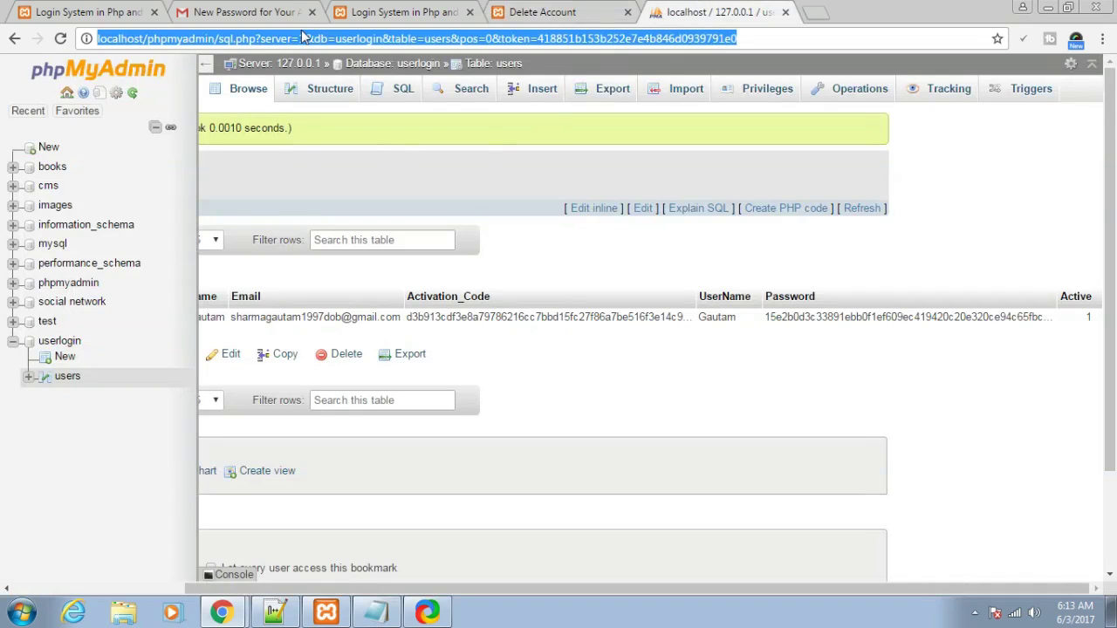
key("Return")
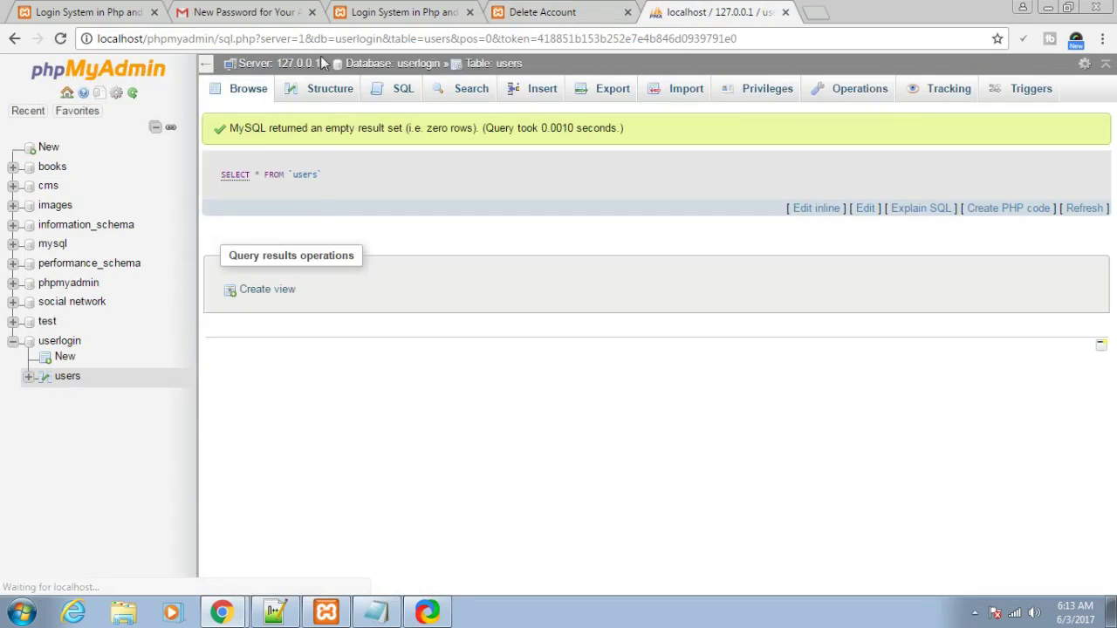
left_click(249, 90)
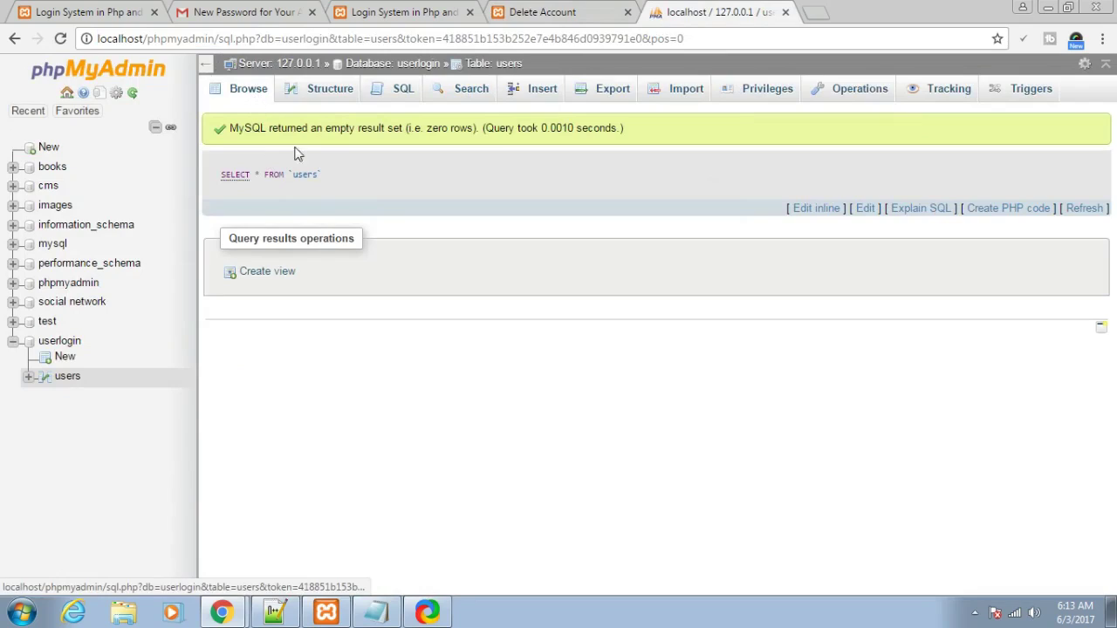
left_click(611, 9)
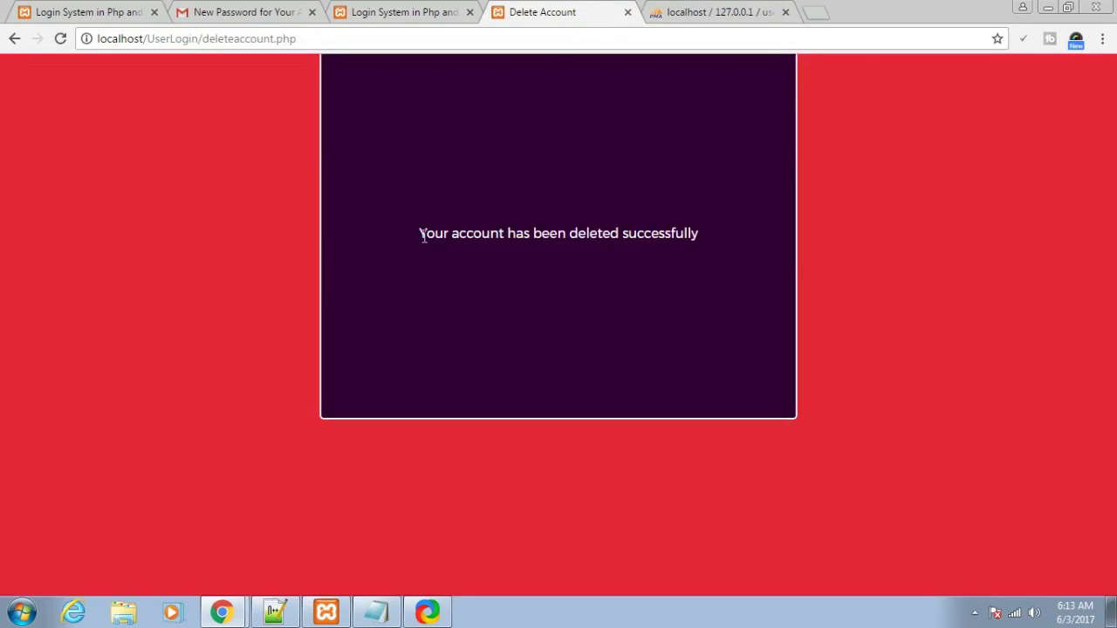
left_click_drag(422, 236, 703, 286)
left_click(672, 283)
left_click_drag(704, 243, 422, 236)
left_click(414, 291)
mouse_move(418, 237)
left_mouse_down()
mouse_move(690, 232)
mouse_move(698, 247)
mouse_move(405, 238)
left_mouse_up()
left_click(695, 250)
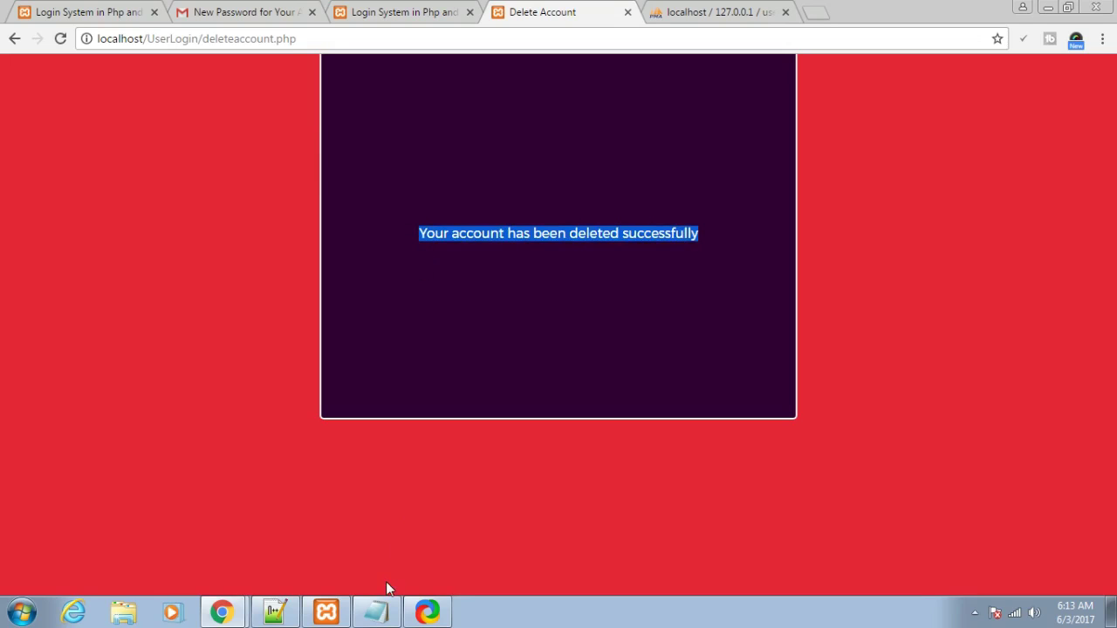
left_click(325, 610)
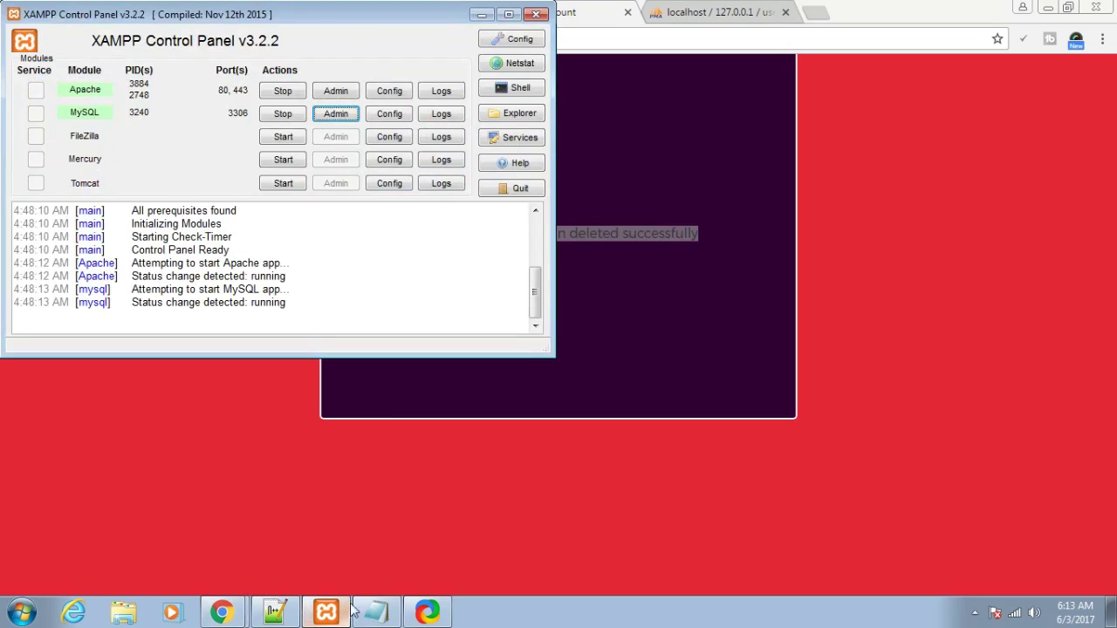
left_click(20, 612)
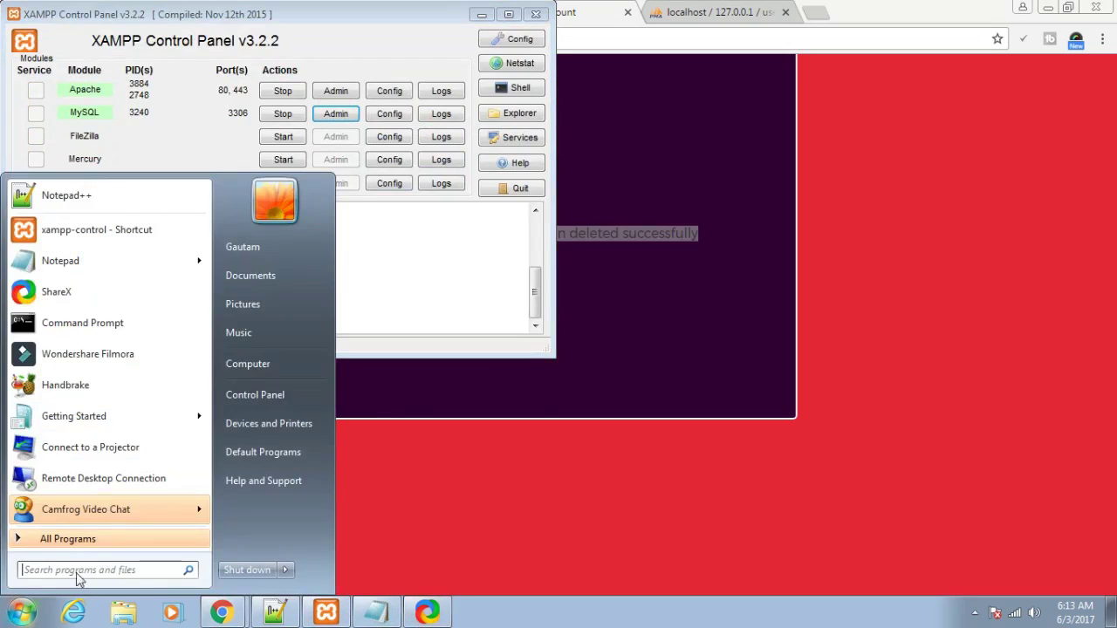
left_click(400, 394)
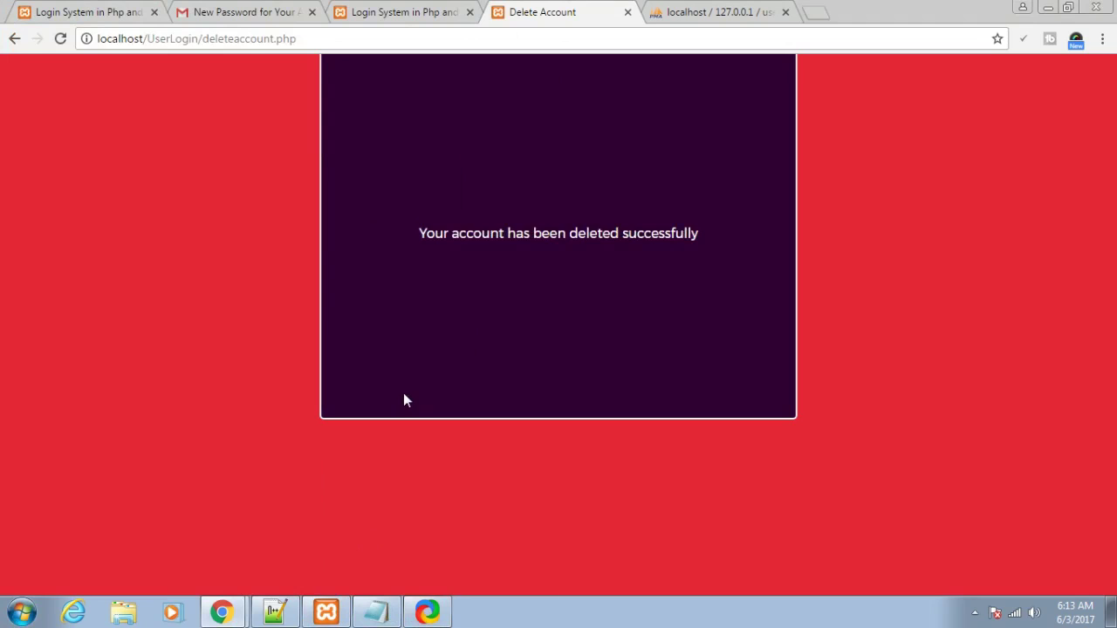